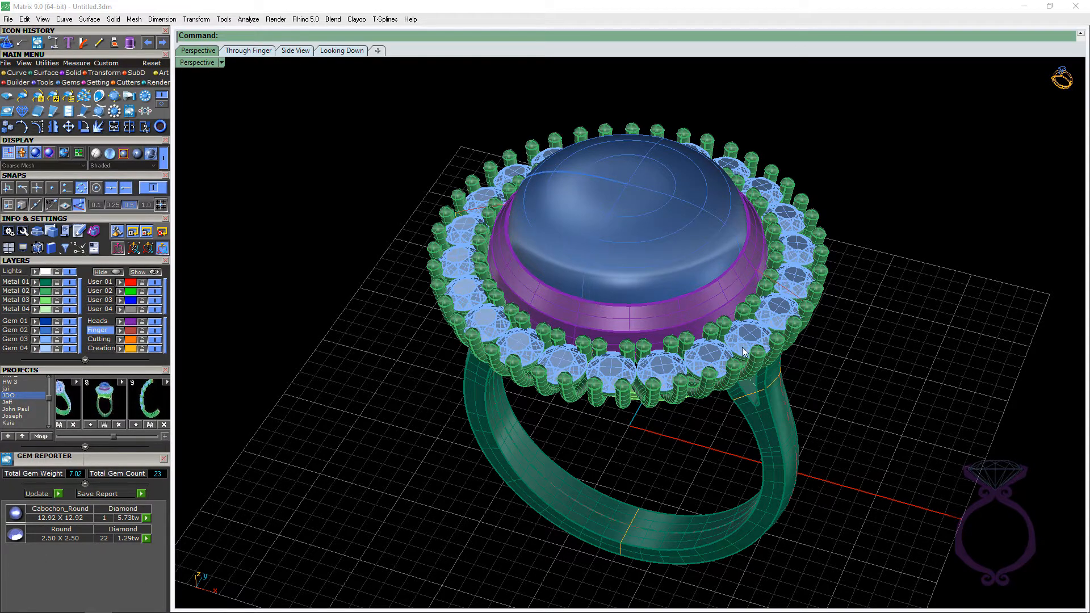
Examine the finished ring's centre cabochon, gem halo, curved prongs and base rail from above and from the sides
right_click_drag(829, 392, 795, 227)
right_click_drag(672, 331, 660, 207)
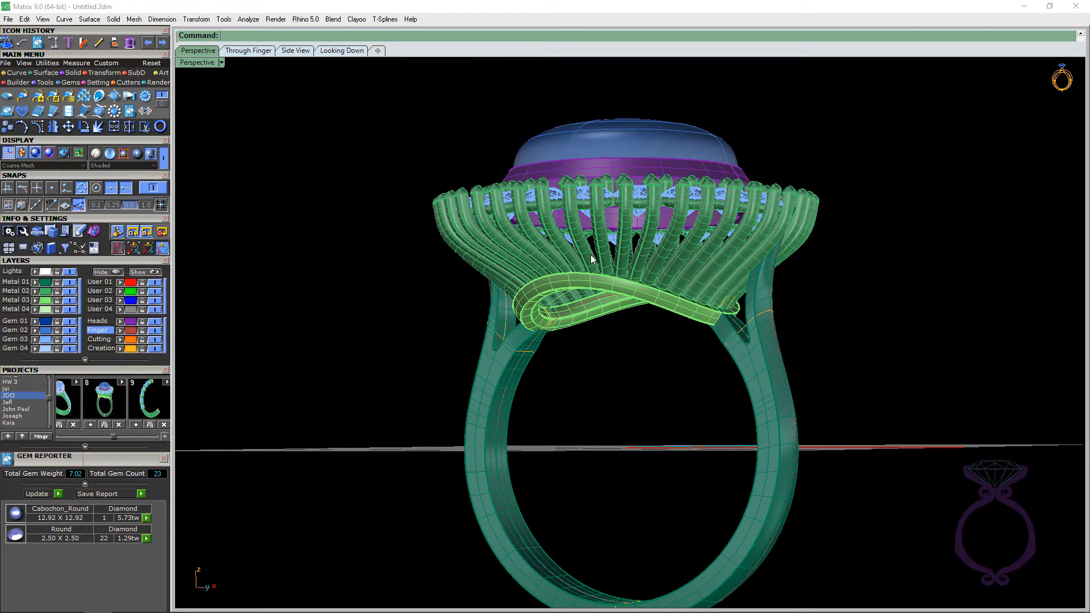
right_click_drag(654, 301, 605, 332)
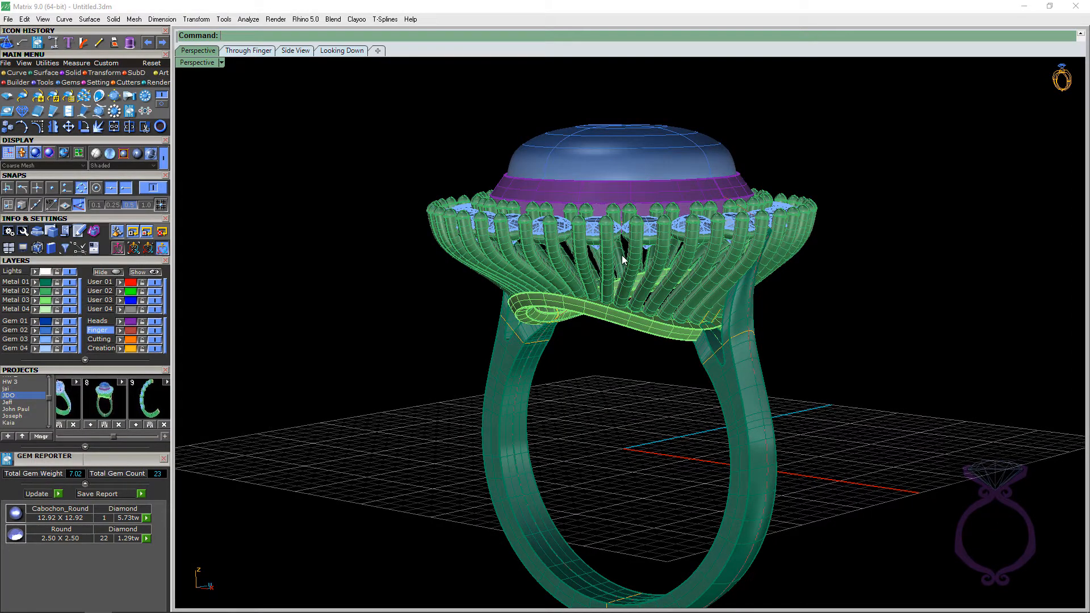
right_click_drag(626, 262, 436, 271)
scroll(477, 287, "up", 5)
scroll(494, 215, "down", 2)
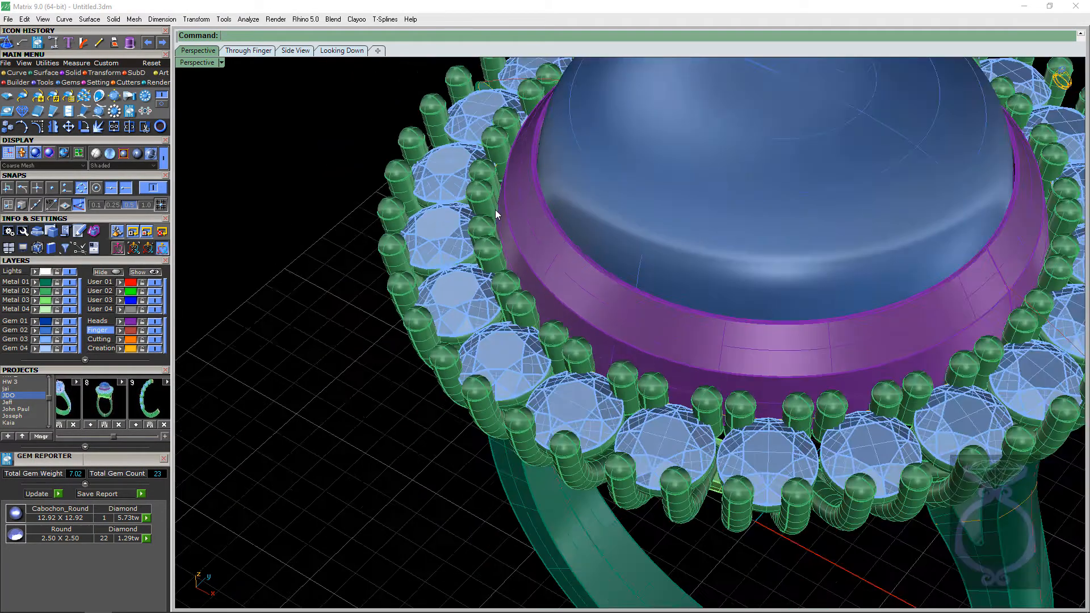
scroll(506, 244, "up", 2)
scroll(510, 248, "down", 1)
Show the ring in the Looking Down view with the Shaded display mode
left_click(343, 52)
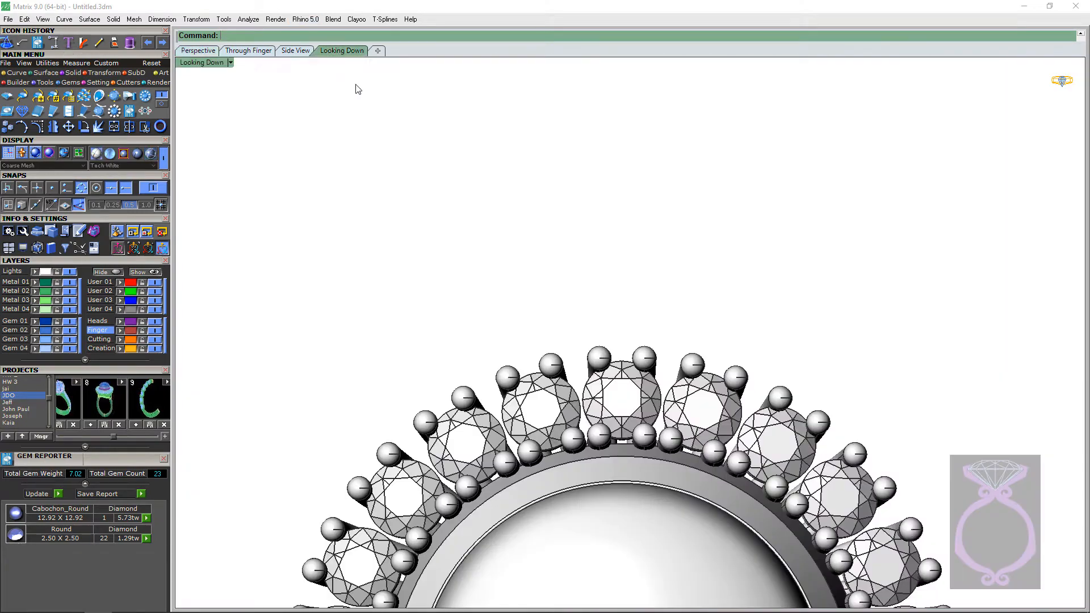
scroll(464, 244, "down", 4)
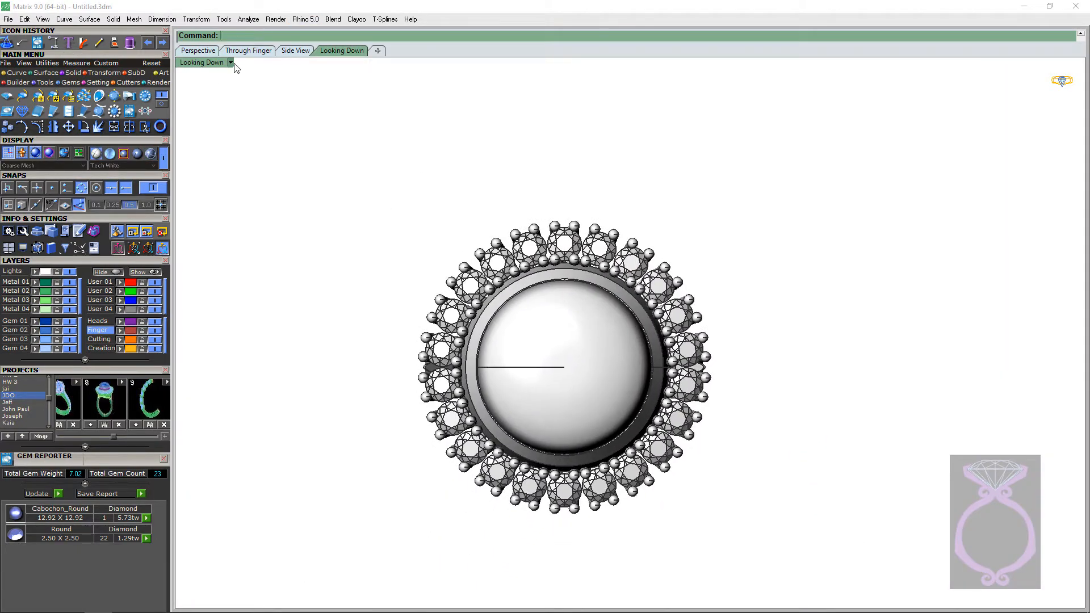
left_click(232, 64)
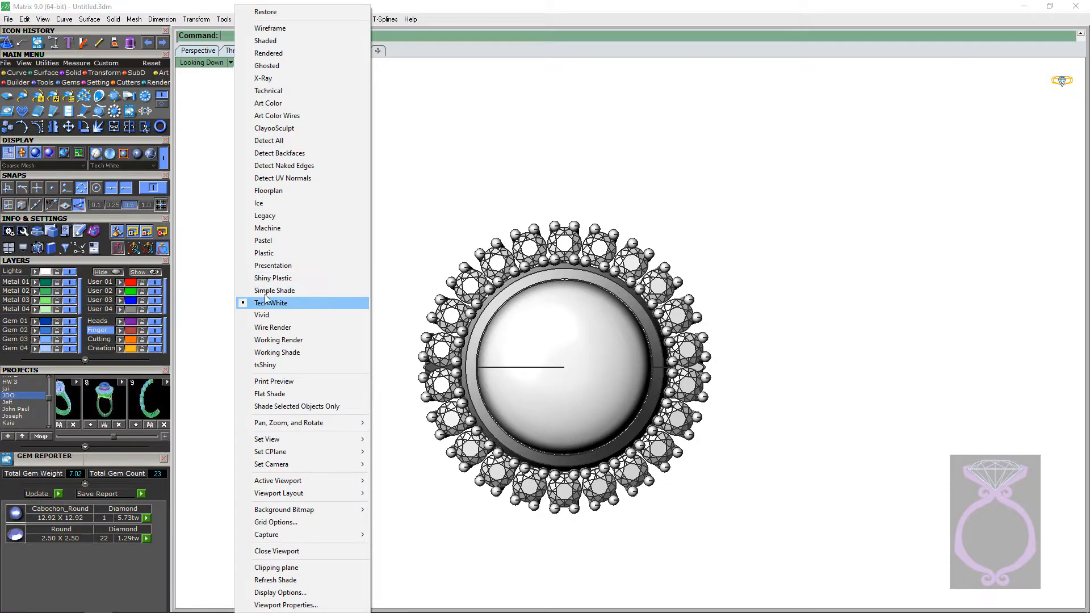
left_click(265, 41)
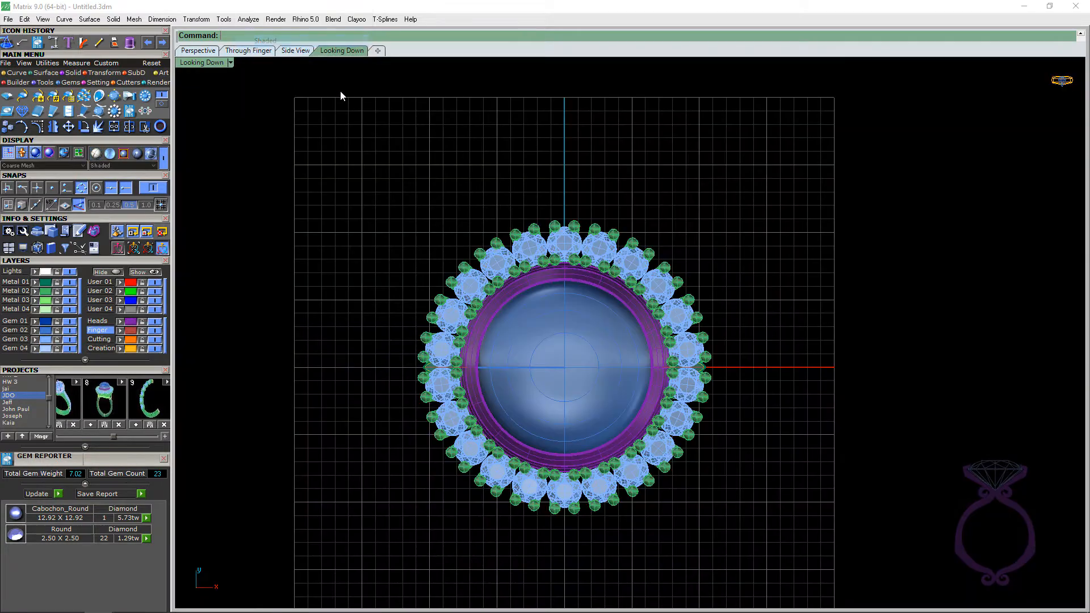
scroll(534, 224, "up", 2)
scroll(535, 222, "up", 3)
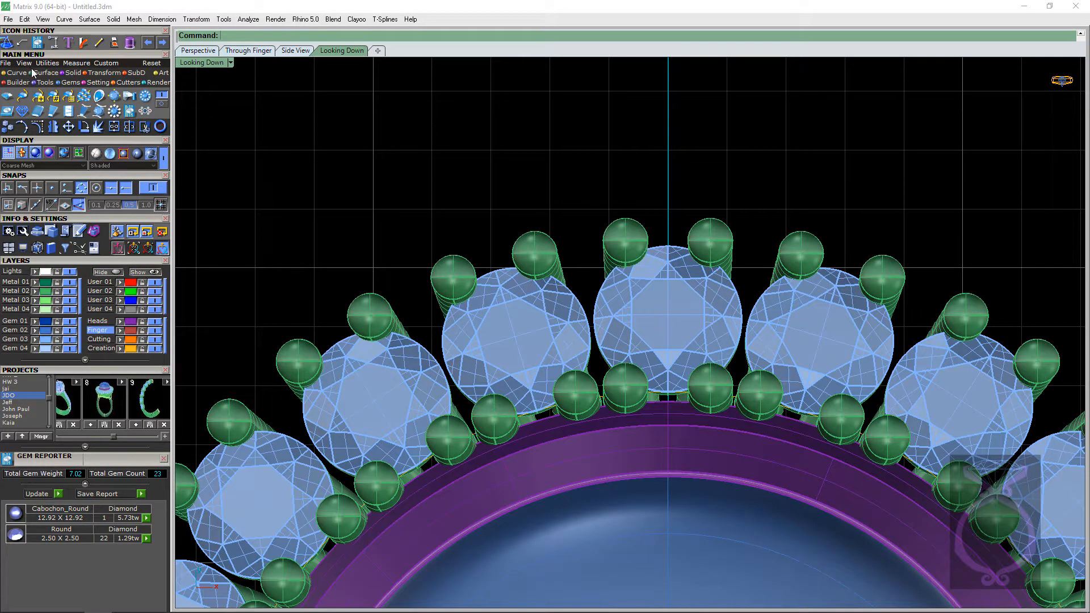
Measure the width of an outer prong on the halo with a dimension, and delete the dimension
left_click(73, 63)
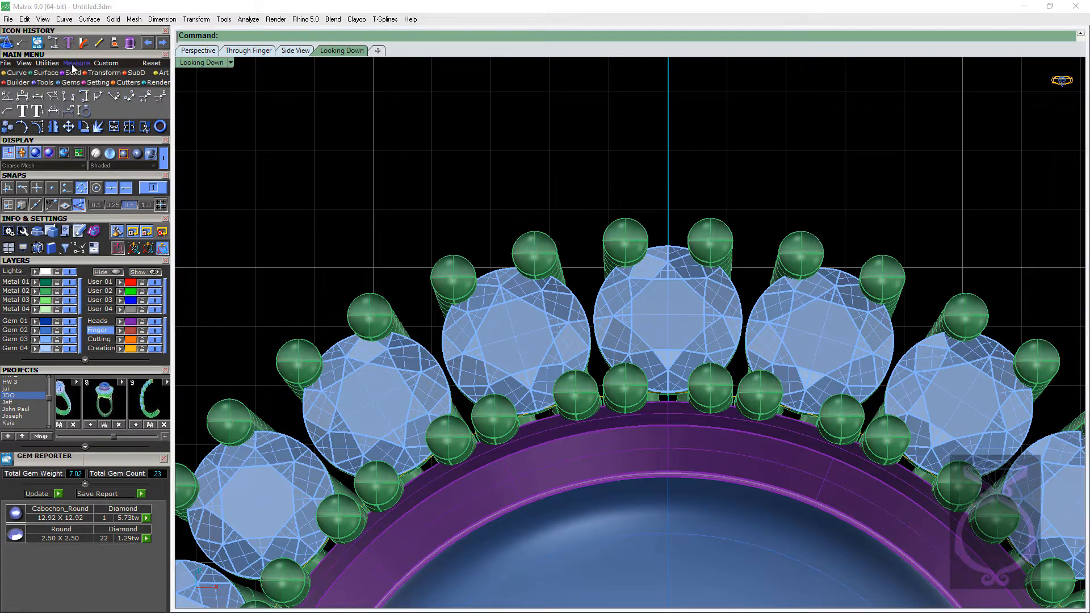
left_click(70, 96)
scroll(513, 250, "up", 2)
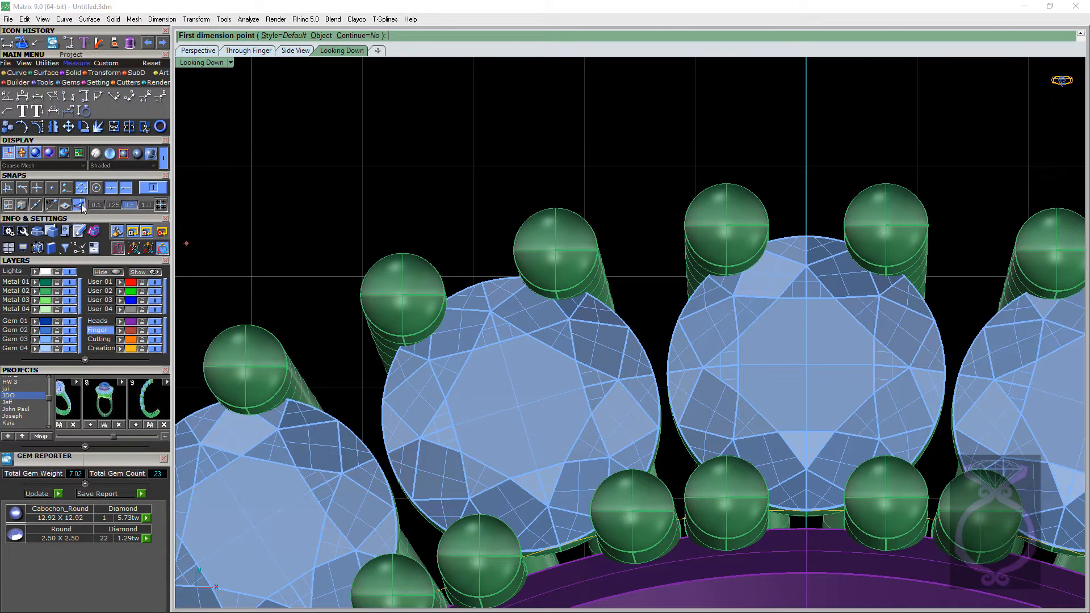
left_click(514, 250)
left_click(598, 251)
left_click(594, 188)
scroll(588, 213, "down", 10)
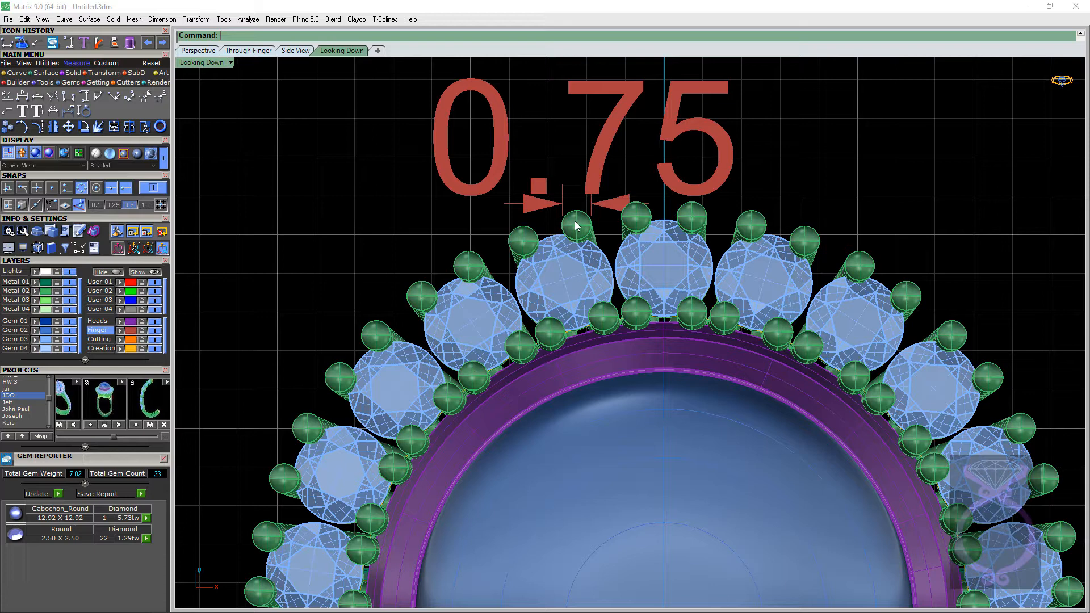
scroll(575, 220, "down", 2)
left_click(593, 195)
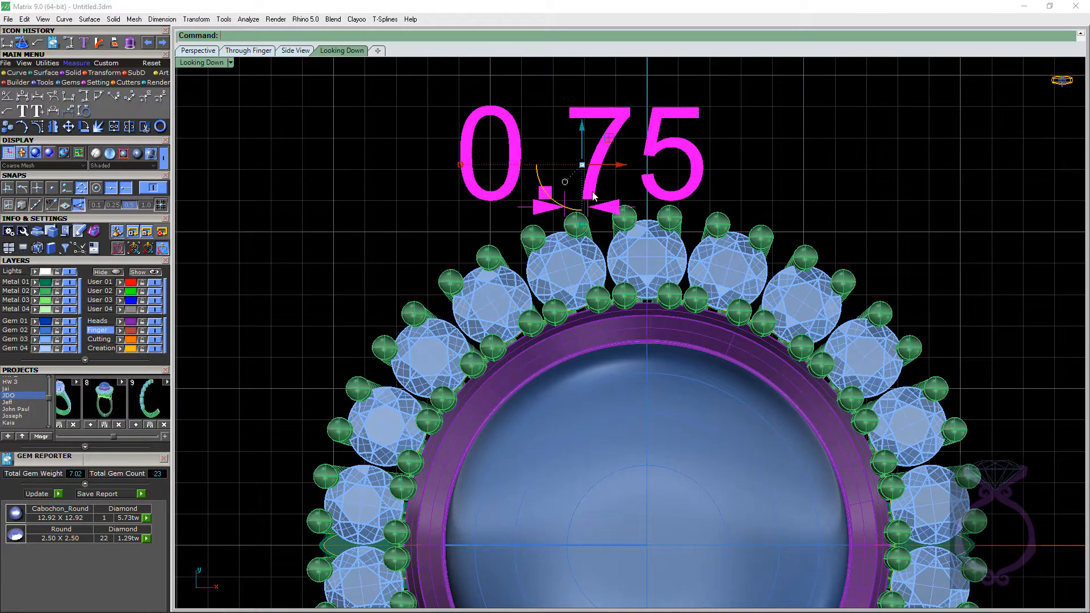
key("Delete")
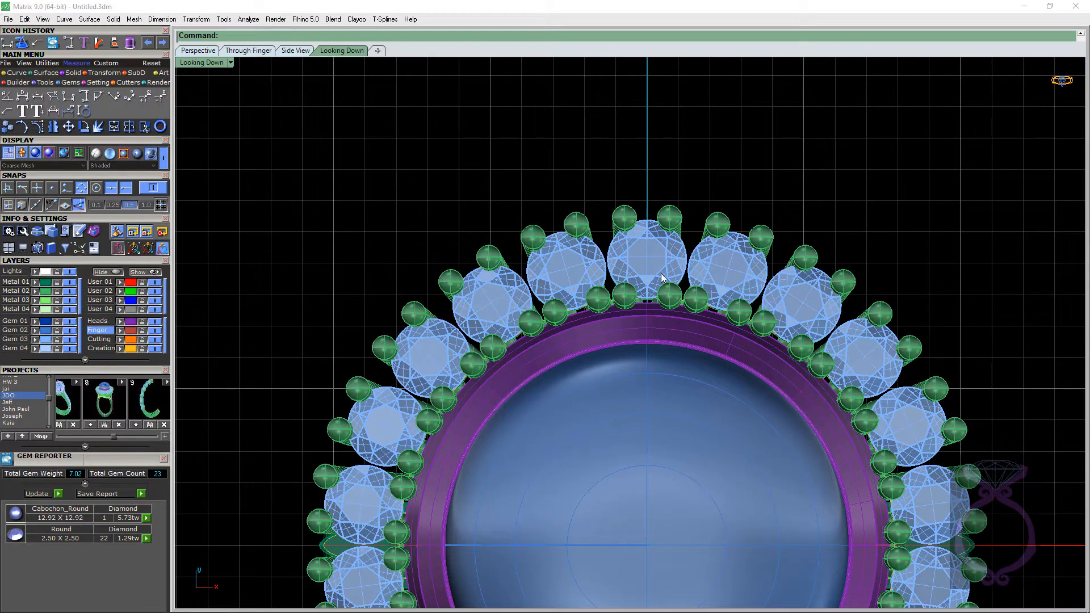
Measure the width of an inner prong beside the bezel with a dimension, and delete the dimension
scroll(667, 301, "up", 5)
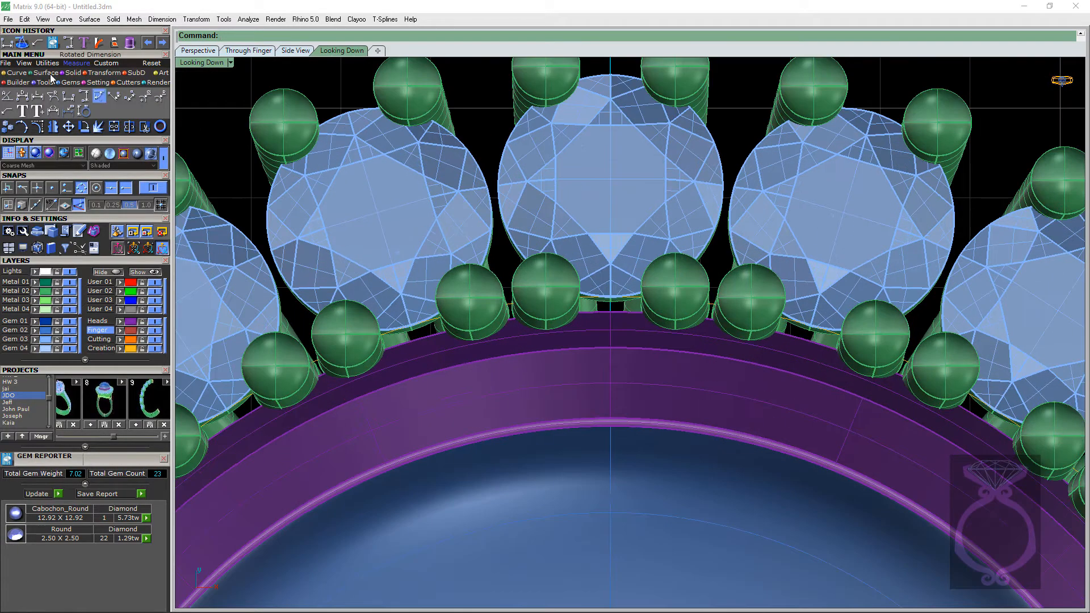
left_click(8, 46)
scroll(560, 284, "up", 3)
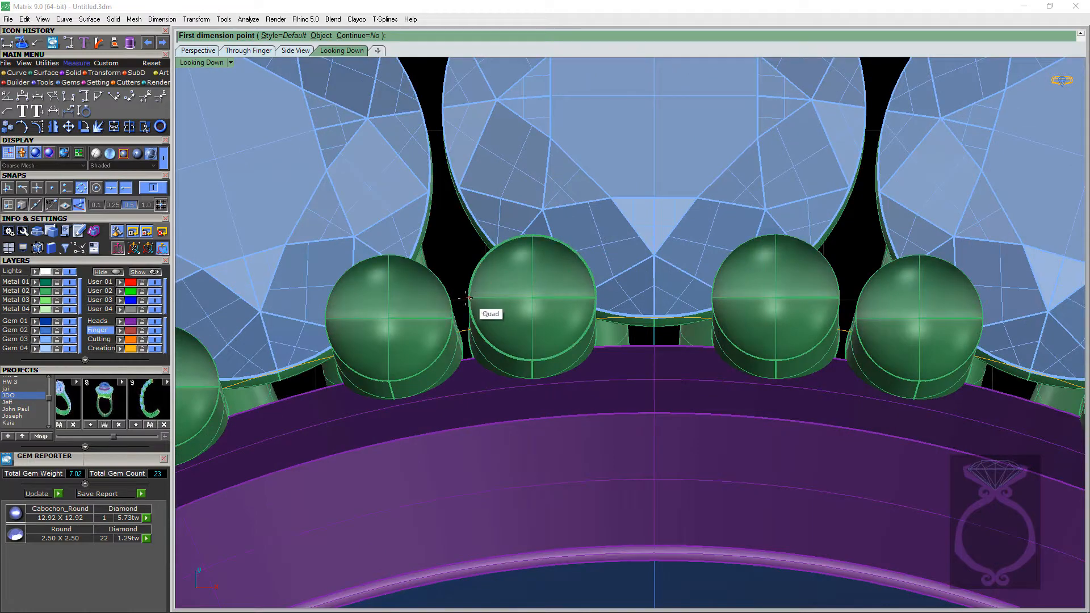
left_click(507, 298)
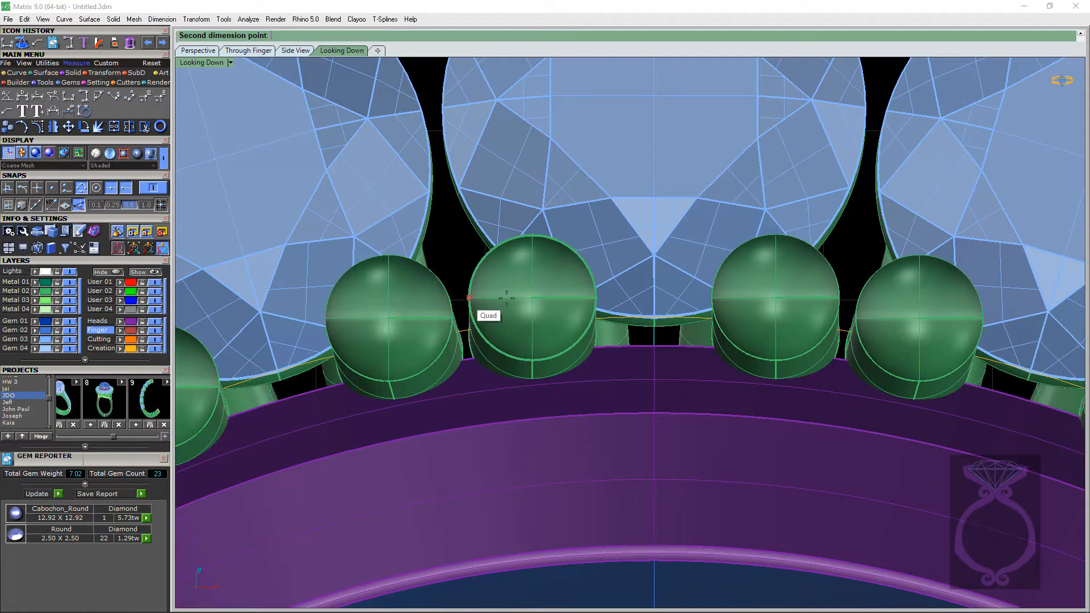
left_click(591, 297)
scroll(591, 296, "down", 6)
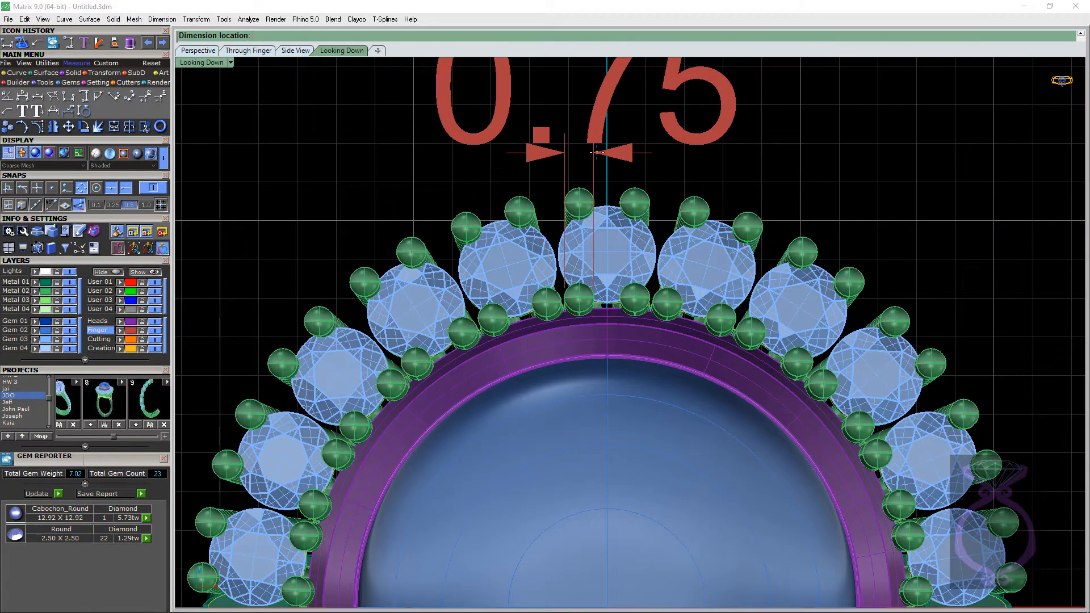
left_click(597, 158)
scroll(598, 157, "down", 4)
scroll(624, 142, "up", 2)
left_click(656, 133)
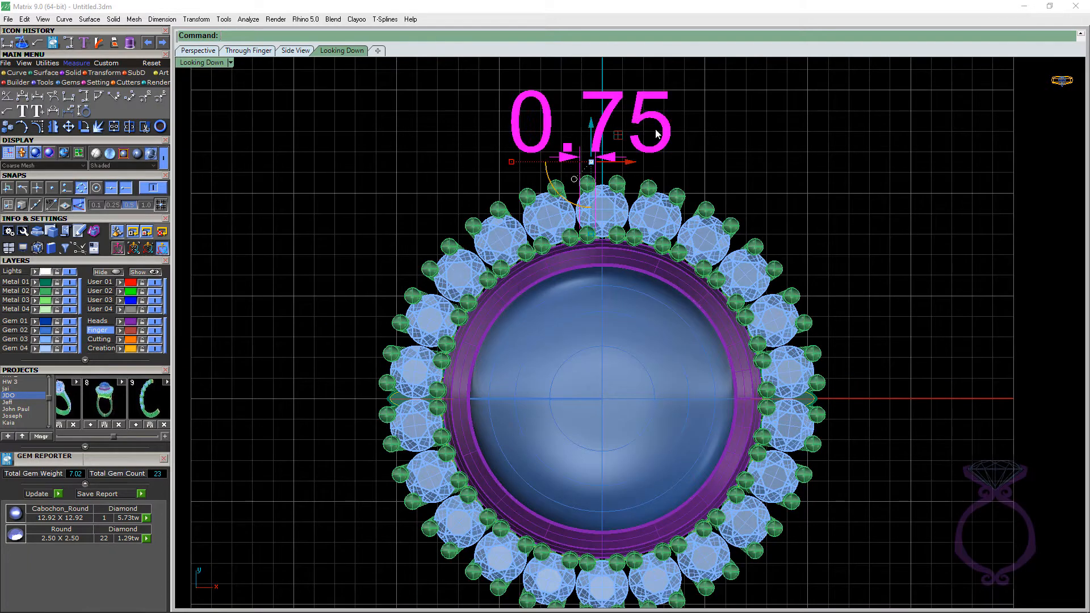
key("Delete")
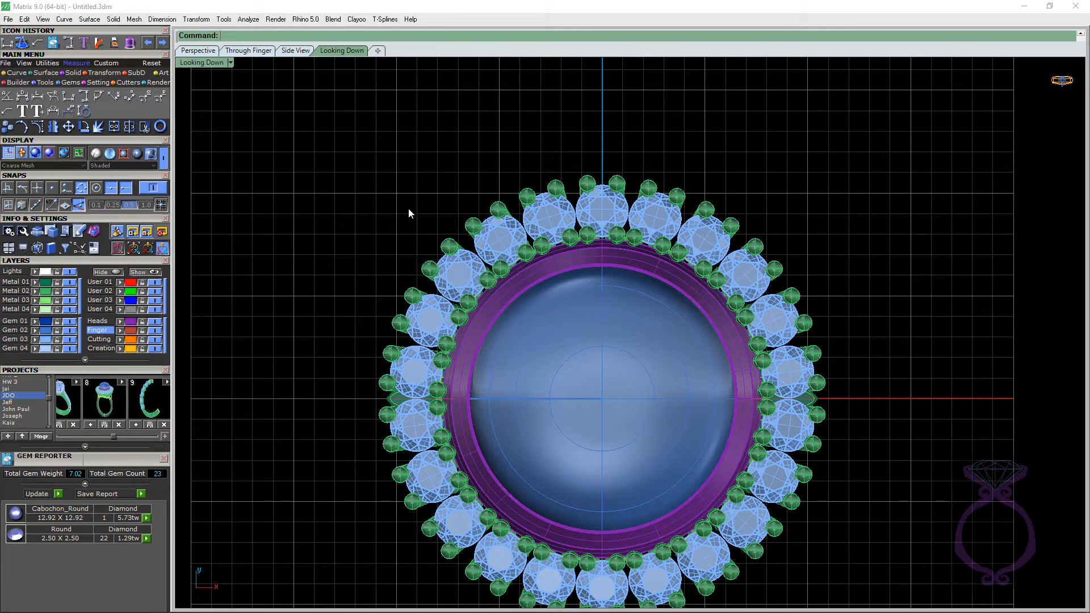
Return to the Perspective view and open the Cluster Builder with all its Edge Gems settings in view
scroll(411, 208, "down", 2)
left_click(198, 50)
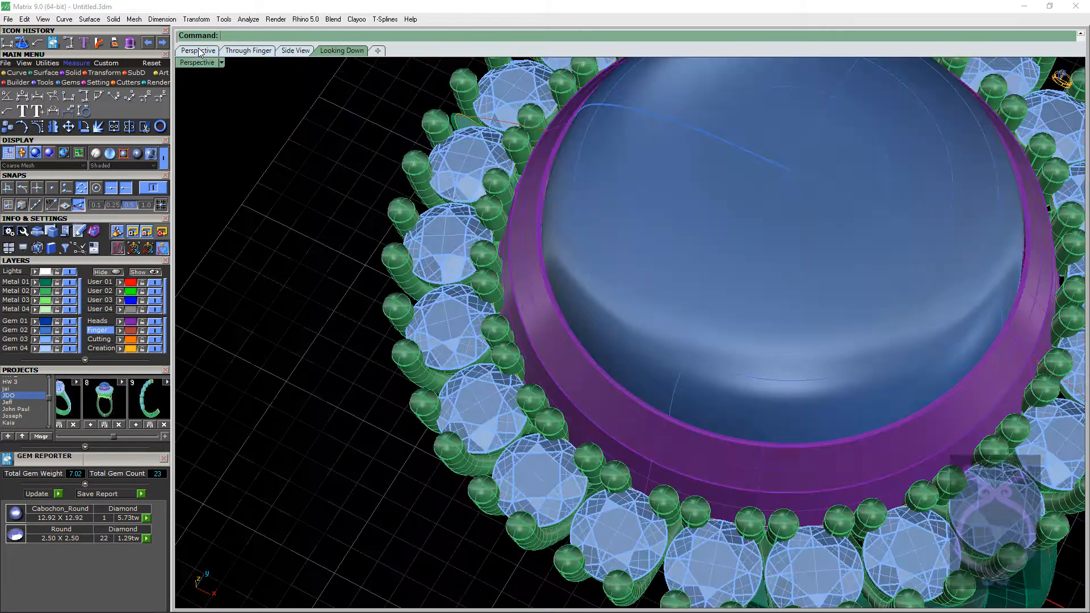
scroll(515, 264, "down", 3)
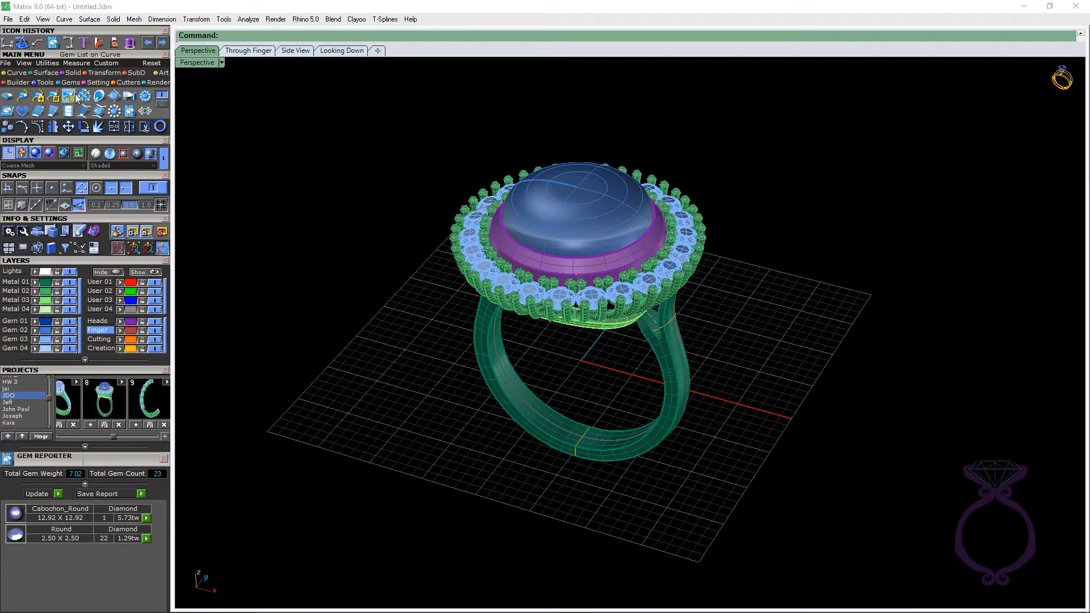
left_click(114, 112)
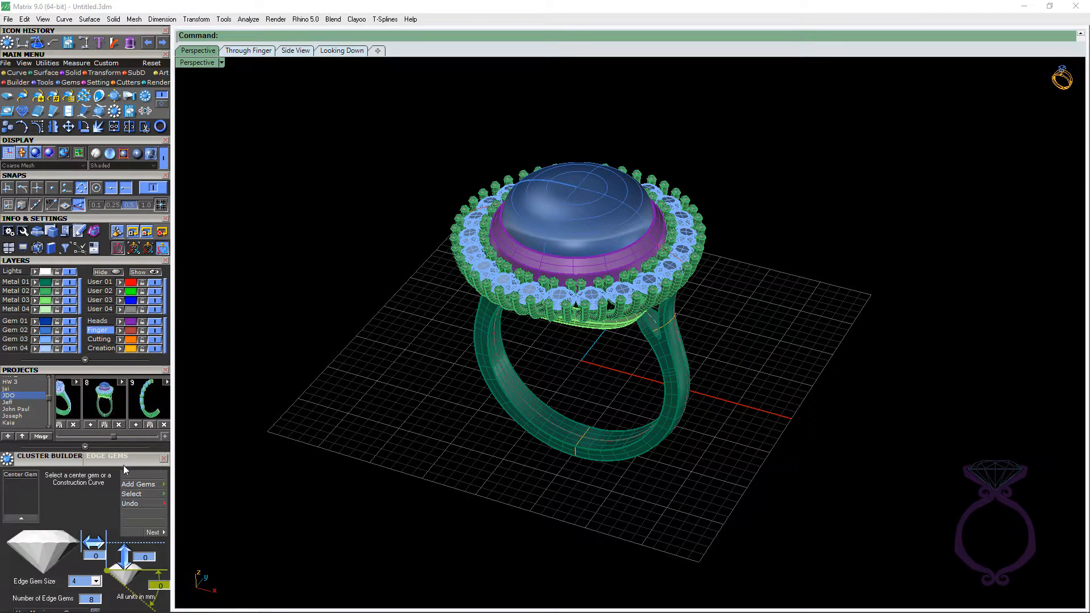
left_click_drag(124, 465, 131, 233)
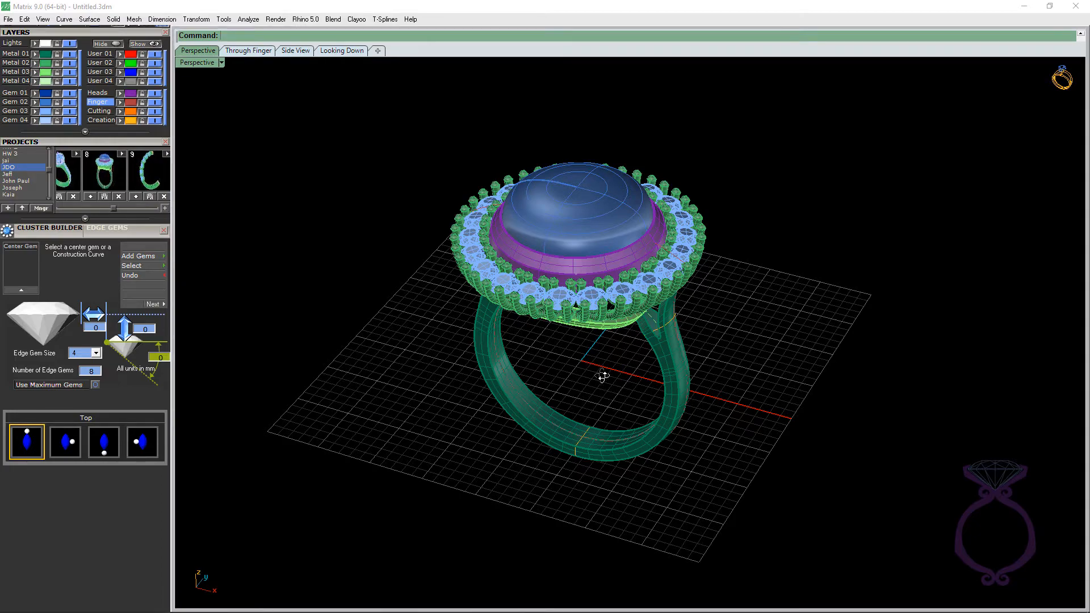
right_click_drag(601, 374, 601, 397)
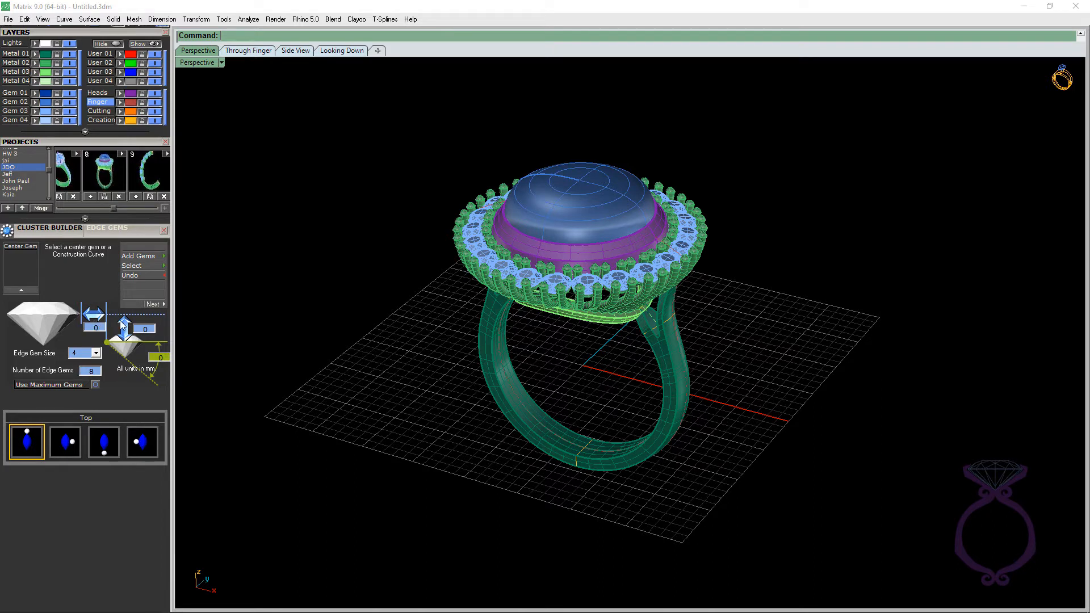
Preview the Use Maximum Gems option, turn it back off, and advance through Under Bezels to the Prong Work settings
left_click(95, 385)
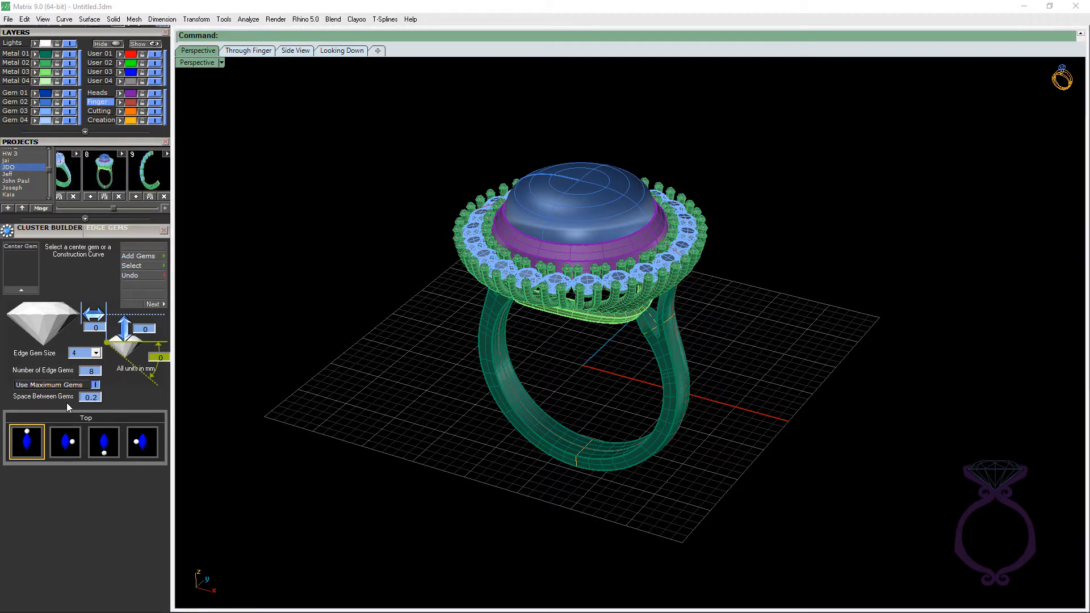
left_click(95, 385)
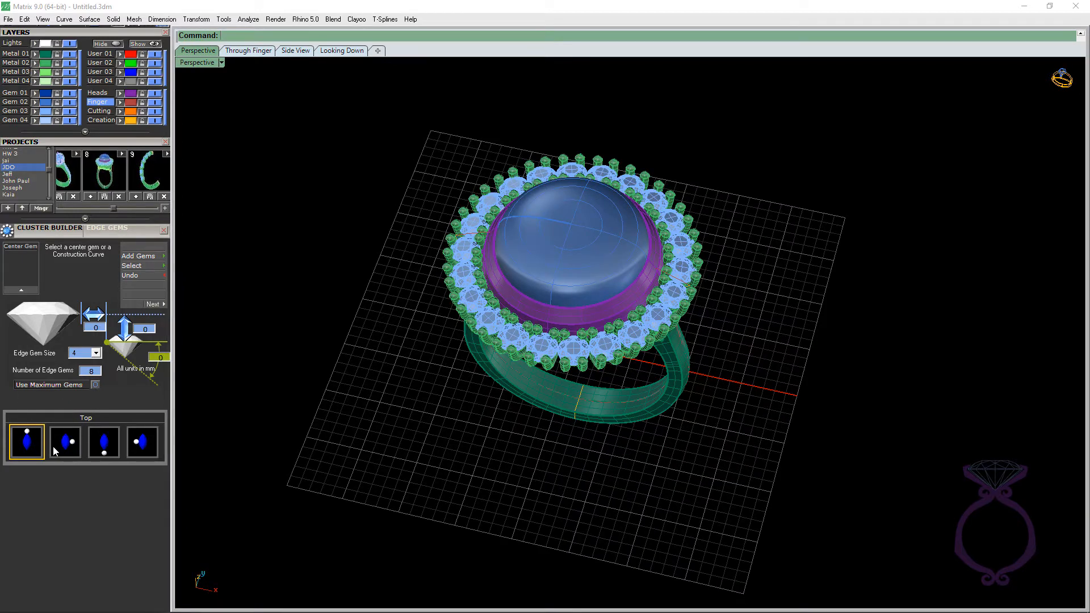
left_click(162, 305)
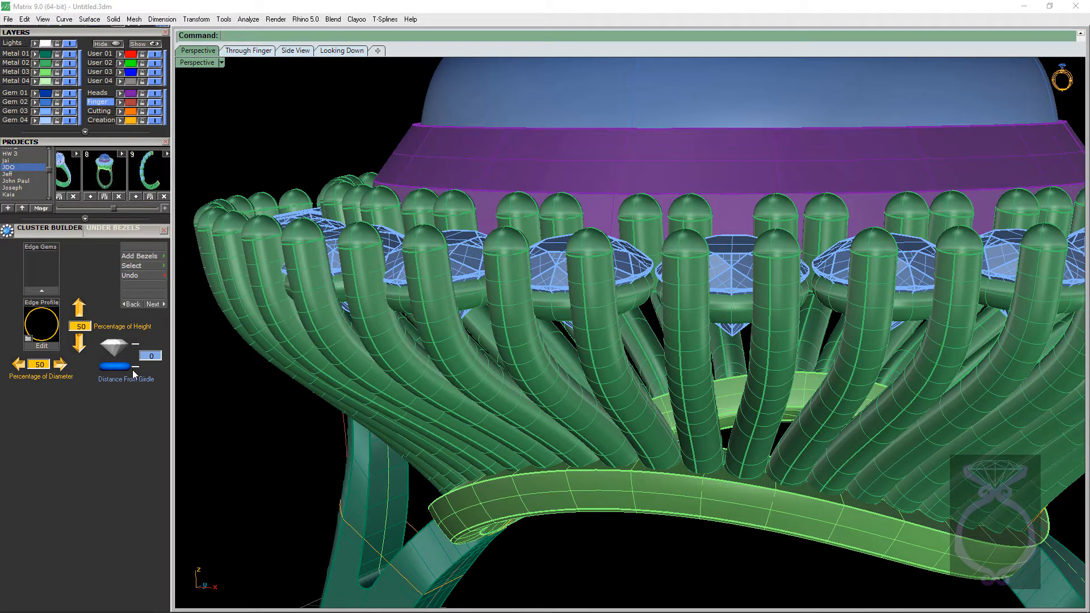
left_click(153, 303)
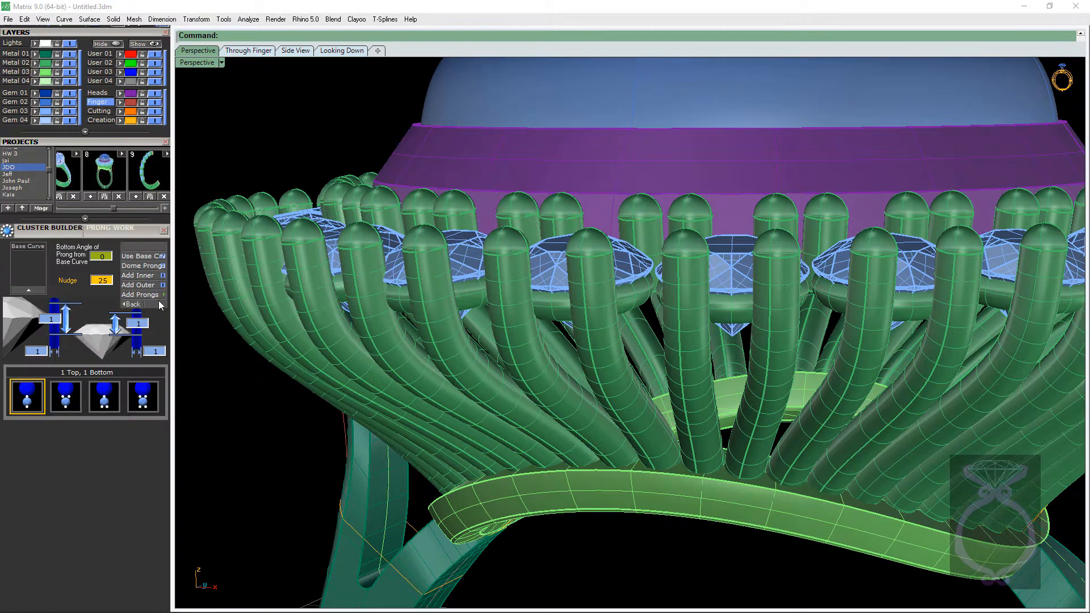
scroll(449, 236, "down", 8)
right_click_drag(449, 233, 455, 259)
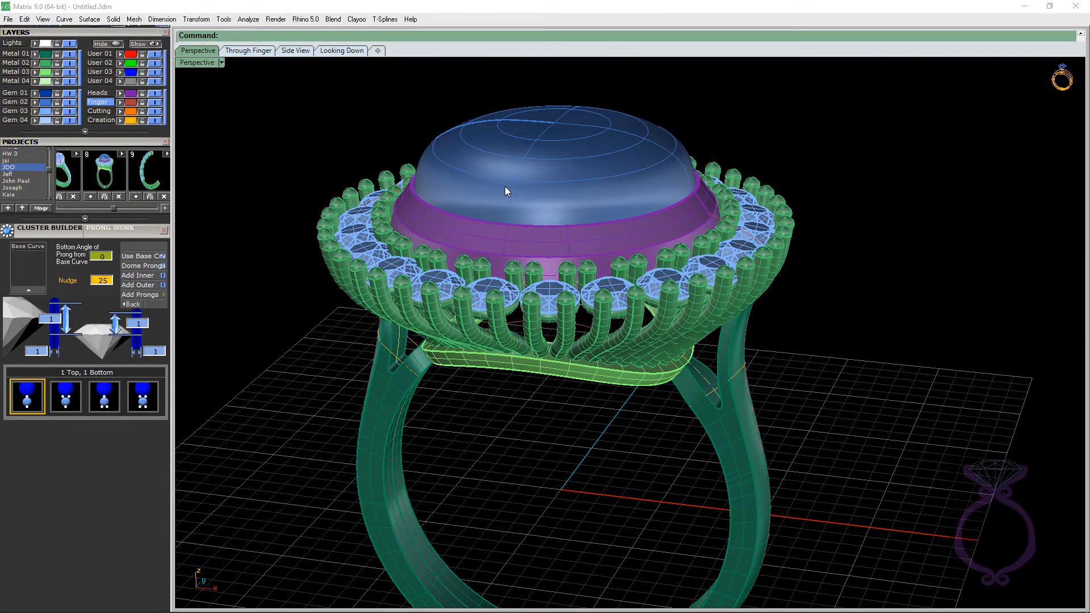
Review the Center Gem and Base Curve inputs in Edge Gems and Prong Work, and examine the ring's base rail and prongs
left_click(132, 304)
left_click(132, 304)
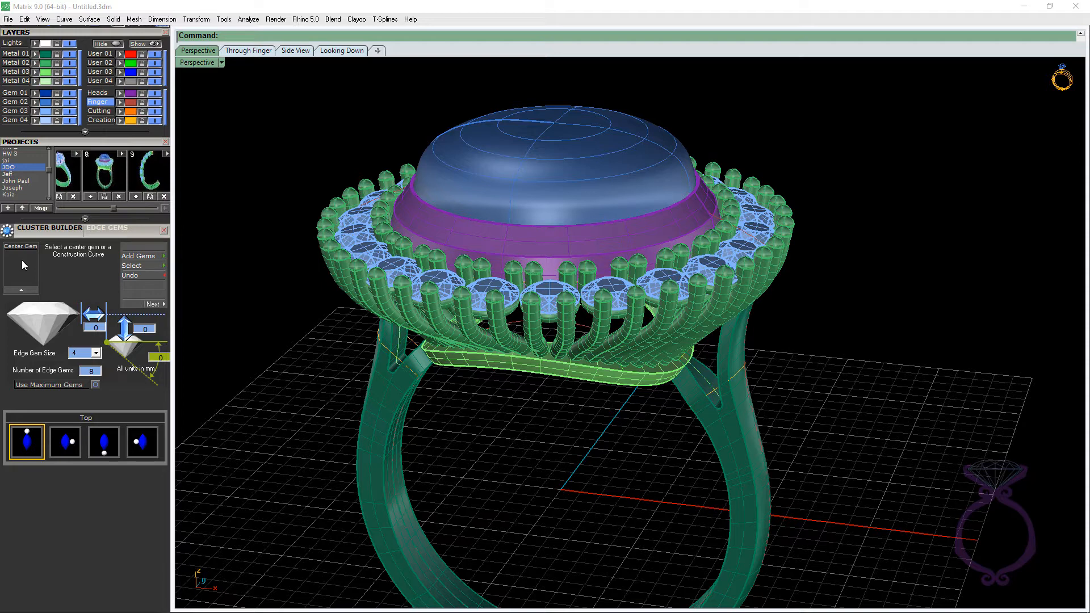
left_click(161, 305)
left_click(160, 305)
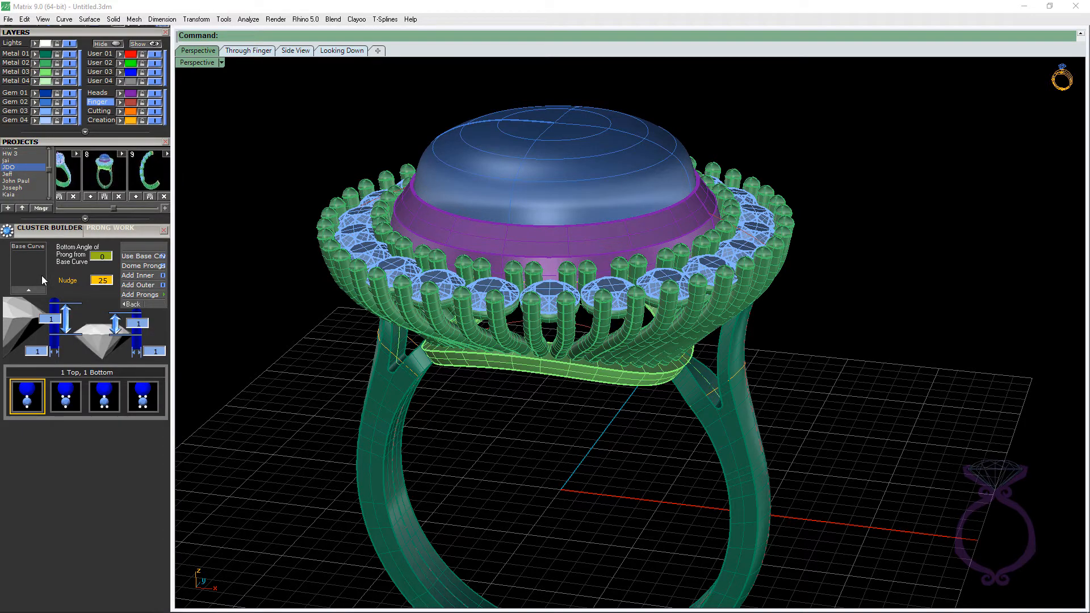
mouse_move(540, 440)
right_mouse_down()
mouse_move(543, 414)
mouse_move(547, 424)
right_mouse_up()
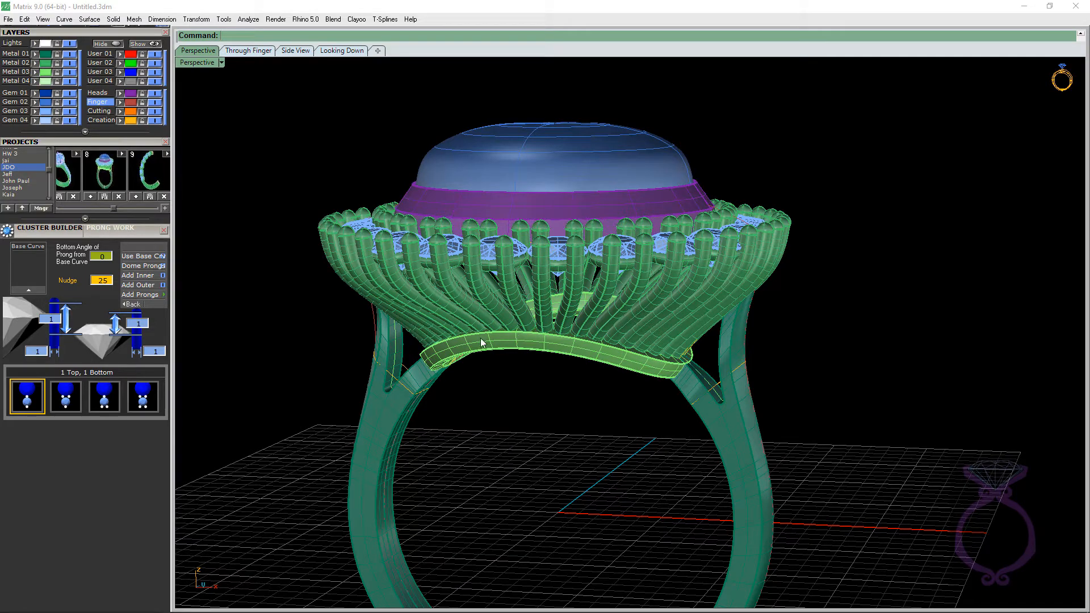
right_click_drag(449, 342, 513, 385)
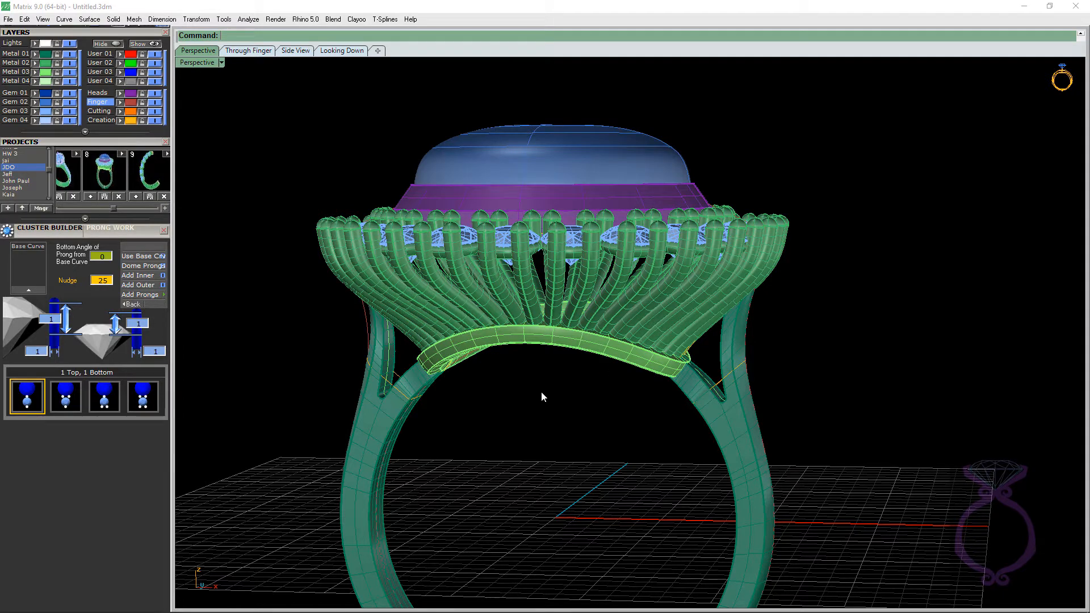
right_click_drag(581, 272, 584, 259)
right_click_drag(570, 318, 492, 325)
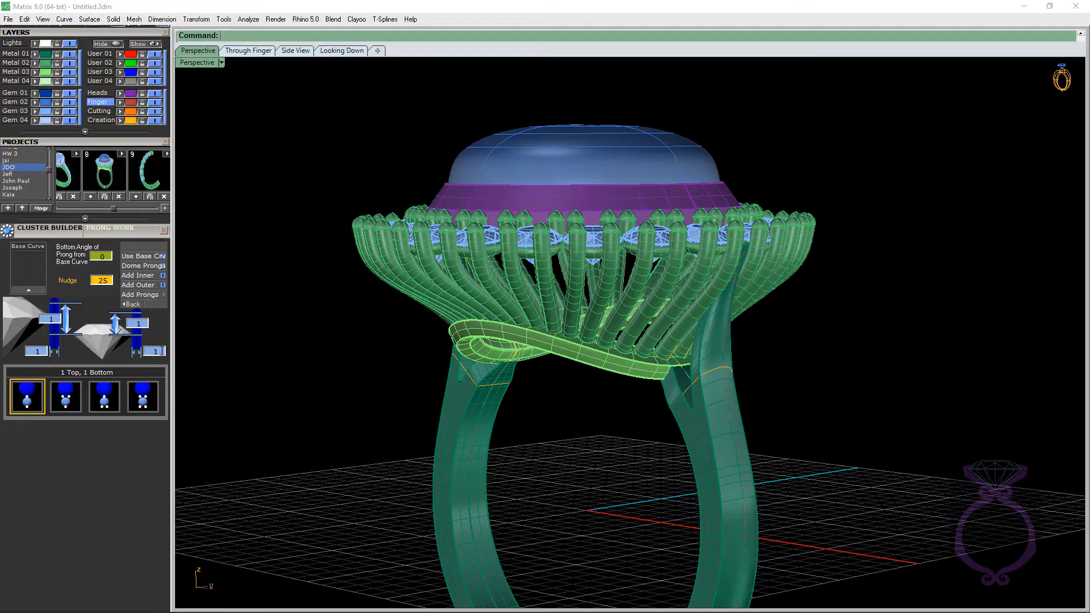
right_click_drag(405, 360, 509, 443)
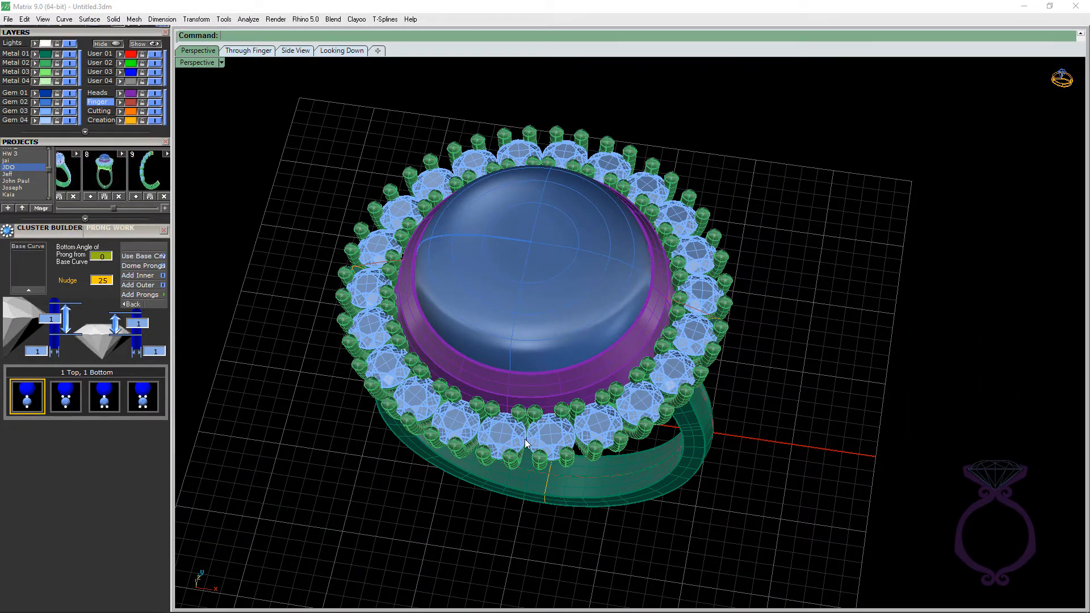
Preview the Prong Work layouts, including 1 Top, 1 Bottom and 1 Top, 2 Bottom, and choose 2 Top, 2 Bottom
left_click(142, 397)
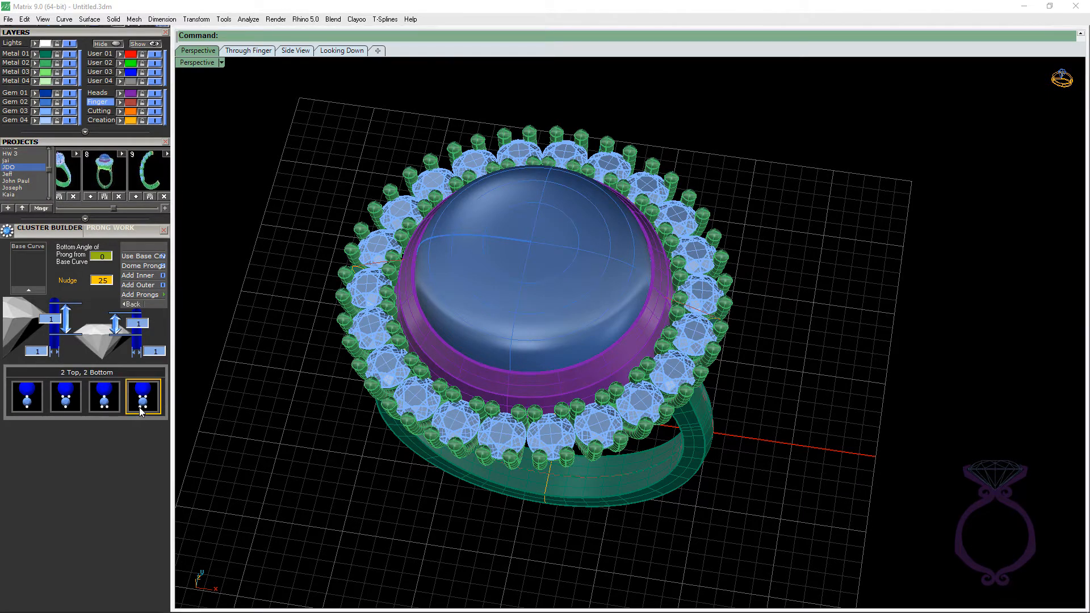
left_click(32, 410)
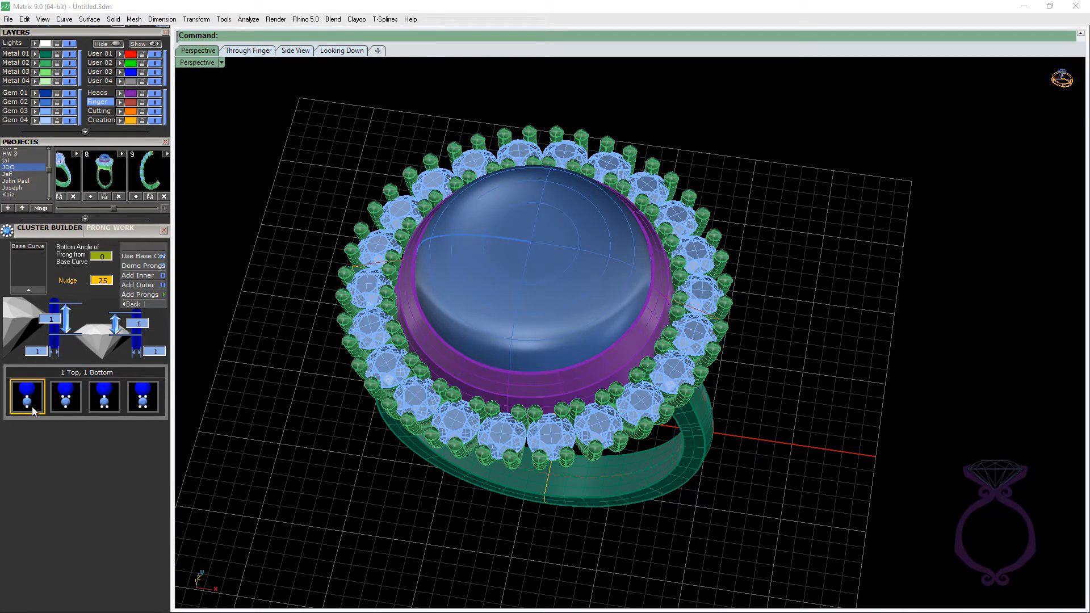
left_click(76, 406)
left_click(110, 405)
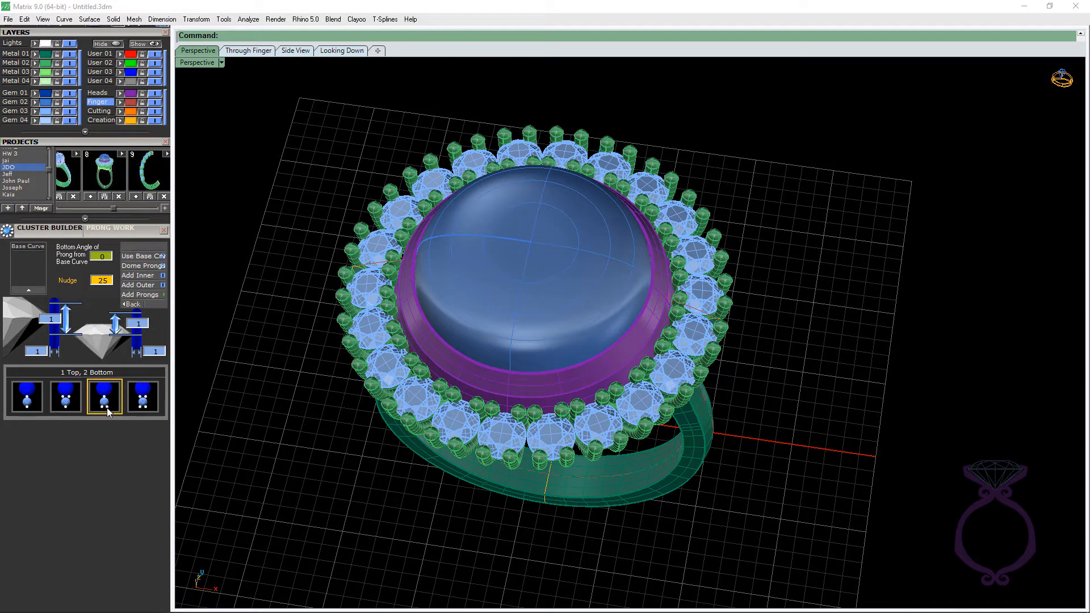
left_click(145, 412)
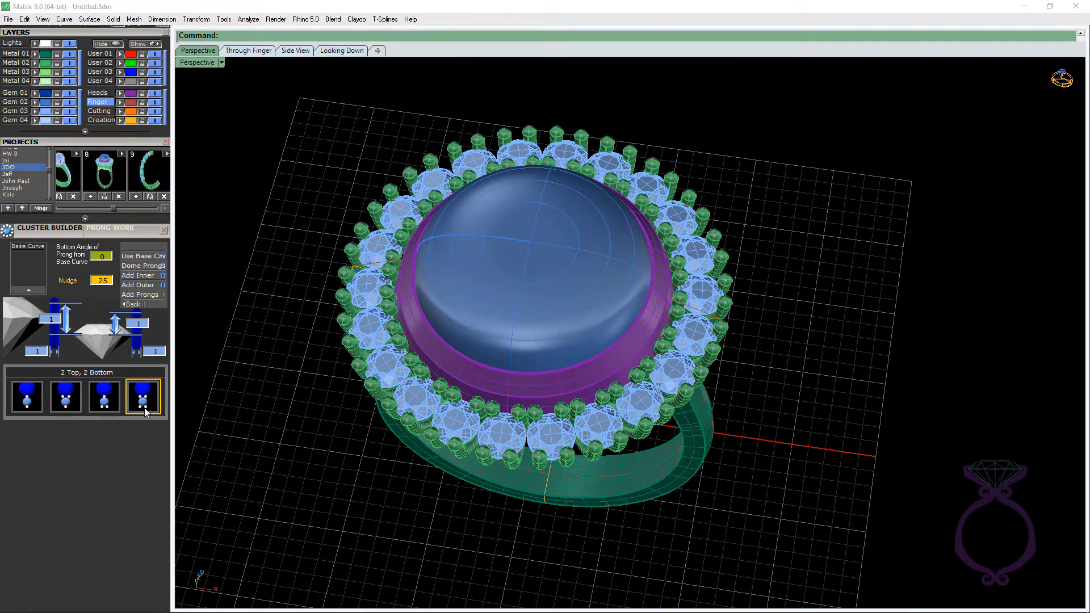
Examine the paired inner prongs beside the bezel, select one of them to single it out, and clear the selection
mouse_move(343, 472)
right_mouse_down()
mouse_move(360, 409)
mouse_move(359, 457)
right_mouse_up()
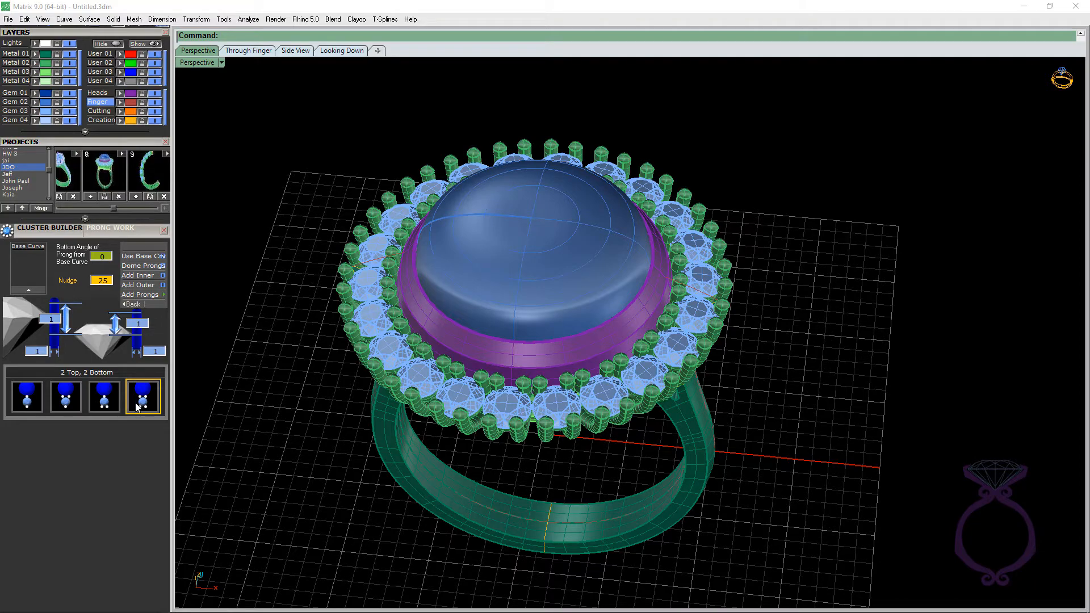
right_click_drag(479, 446, 490, 405)
scroll(490, 405, "up", 5)
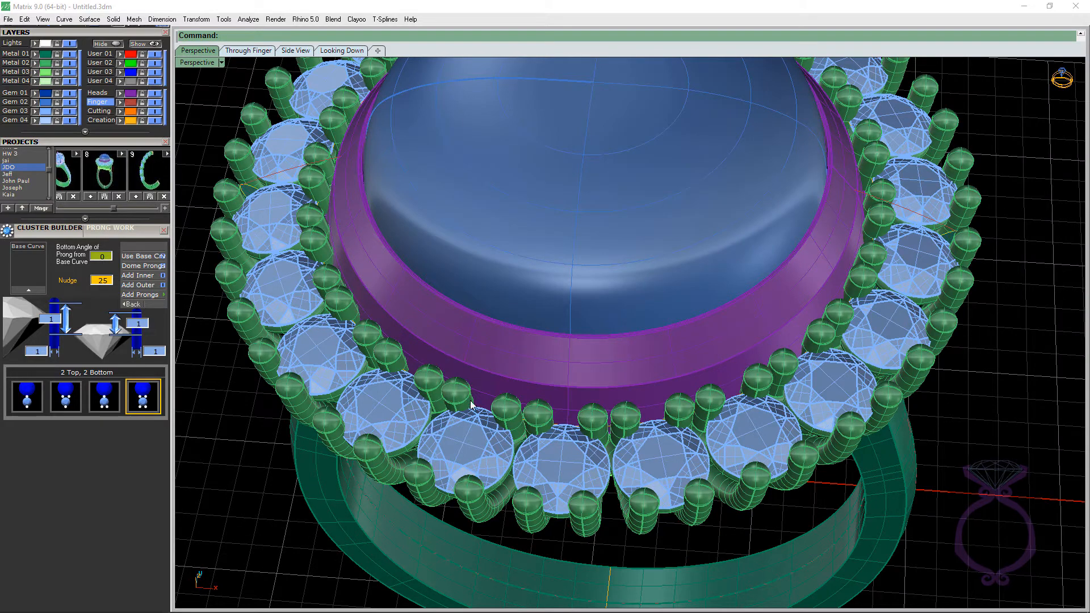
right_click_drag(453, 398, 470, 469)
scroll(469, 469, "up", 3)
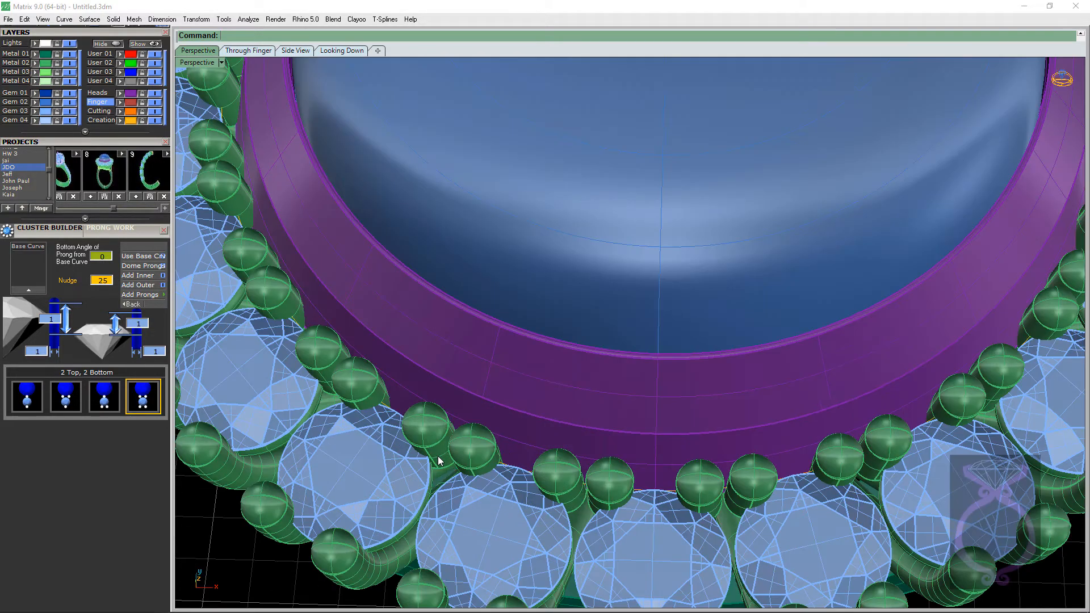
left_click(438, 461)
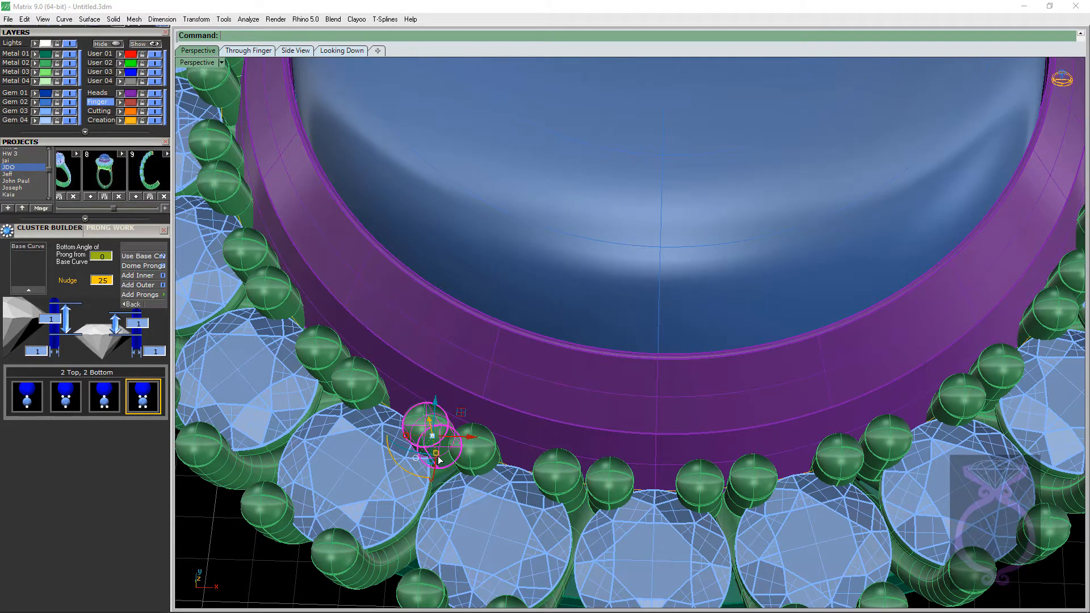
left_click(421, 408)
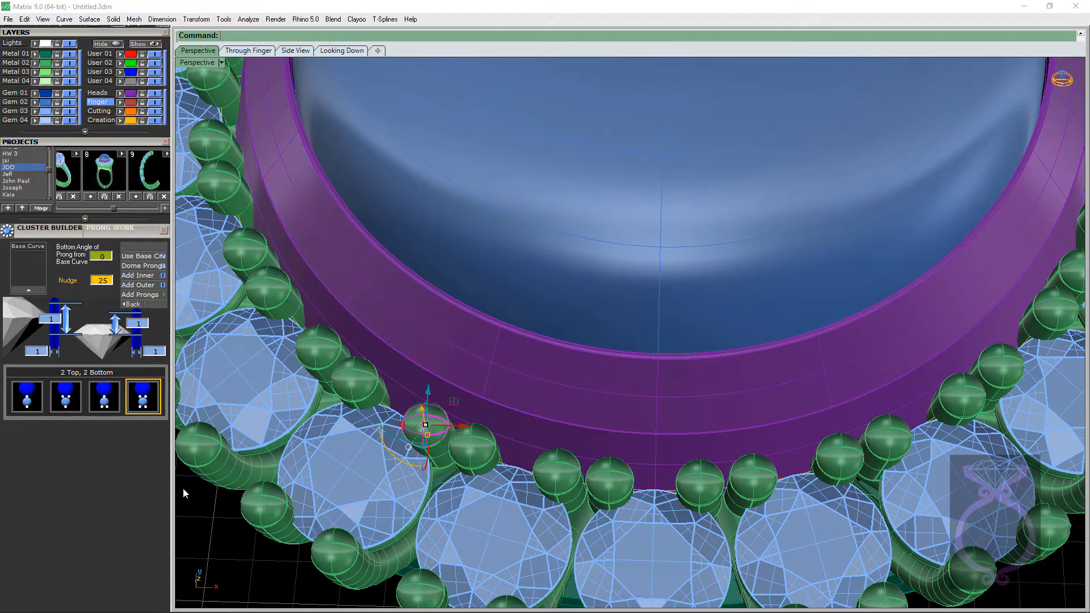
left_click(192, 513)
Examine the spacing of the inner and outer prongs around the halo gems, from above and from a low angle
scroll(540, 473, "down", 3)
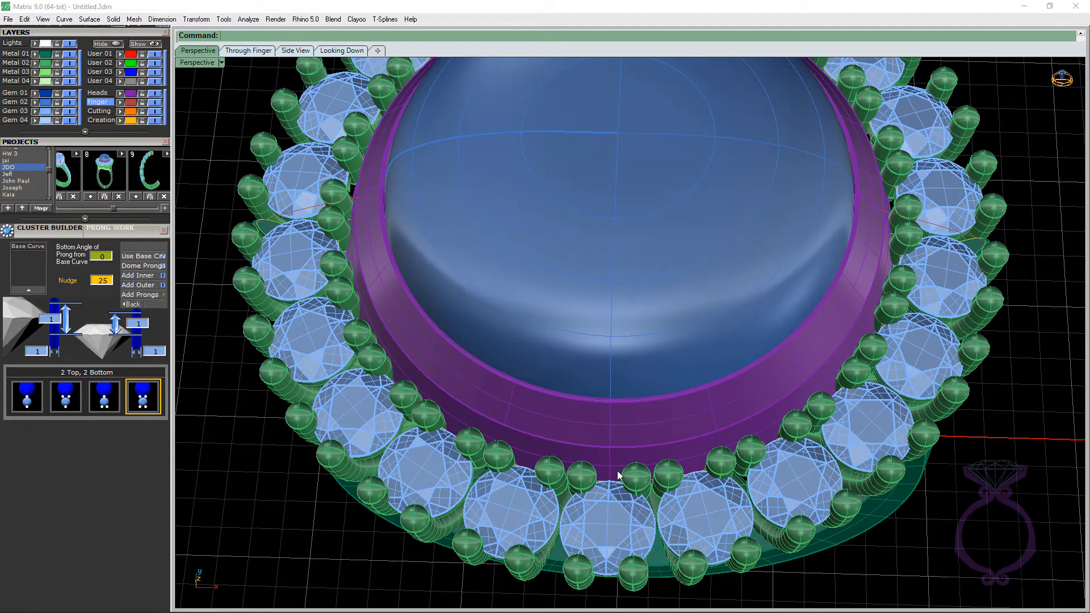
scroll(546, 312, "down", 2)
scroll(546, 312, "up", 5)
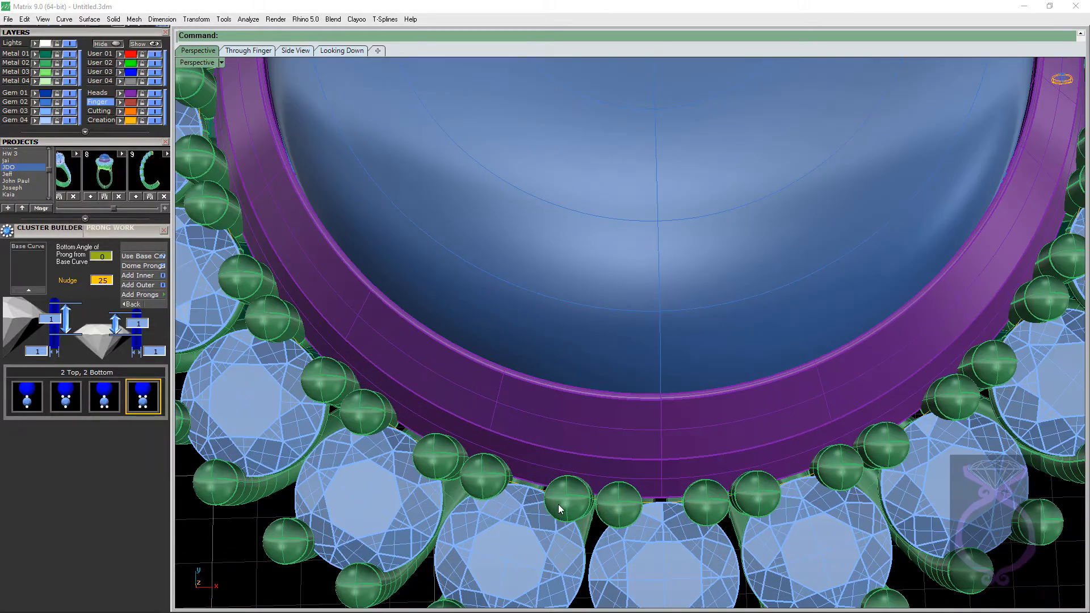
scroll(514, 466, "down", 2)
scroll(516, 454, "up", 4)
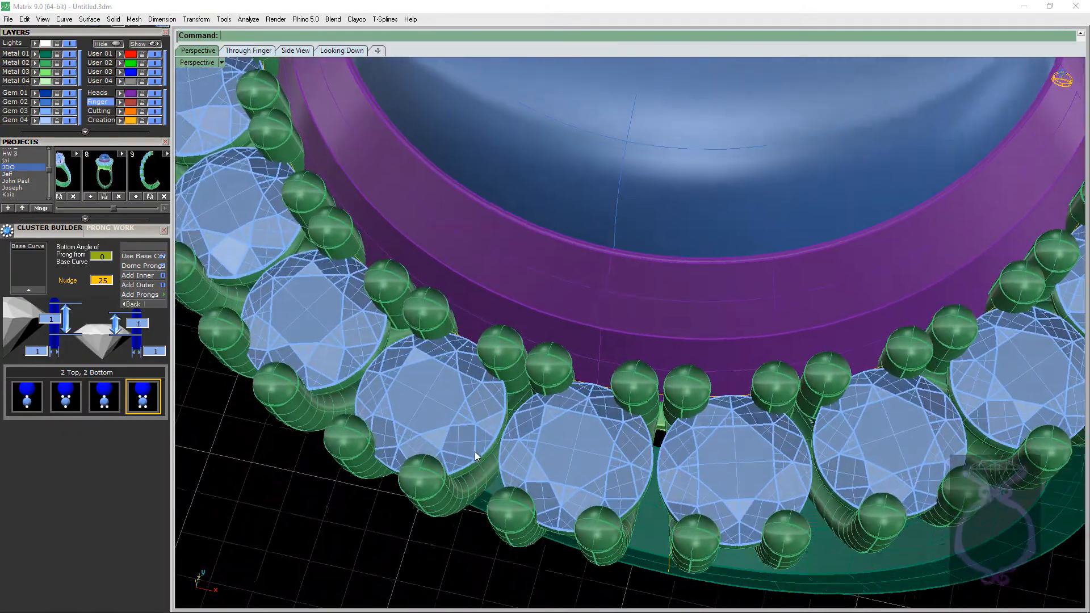
scroll(476, 454, "down", 4)
right_click_drag(476, 453, 440, 366)
scroll(363, 109, "up", 5)
scroll(411, 200, "down", 4)
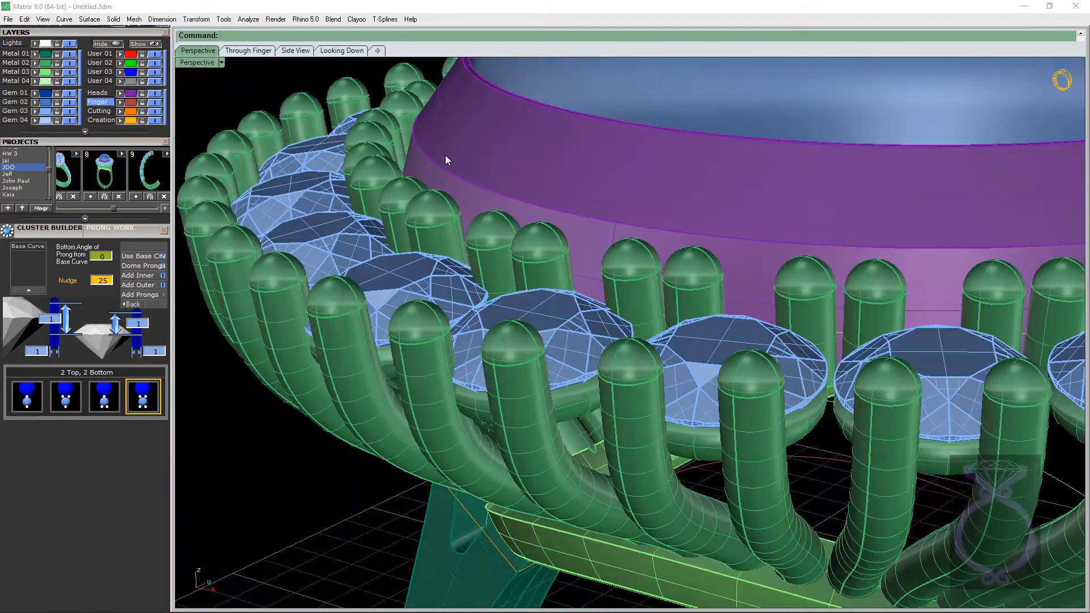
Hide the Metal 02 and Gem 03 layers and examine the tapered side of the center stone's bezel
left_click(445, 157)
scroll(431, 138, "up", 4)
right_click_drag(431, 138, 421, 222)
left_click(69, 64)
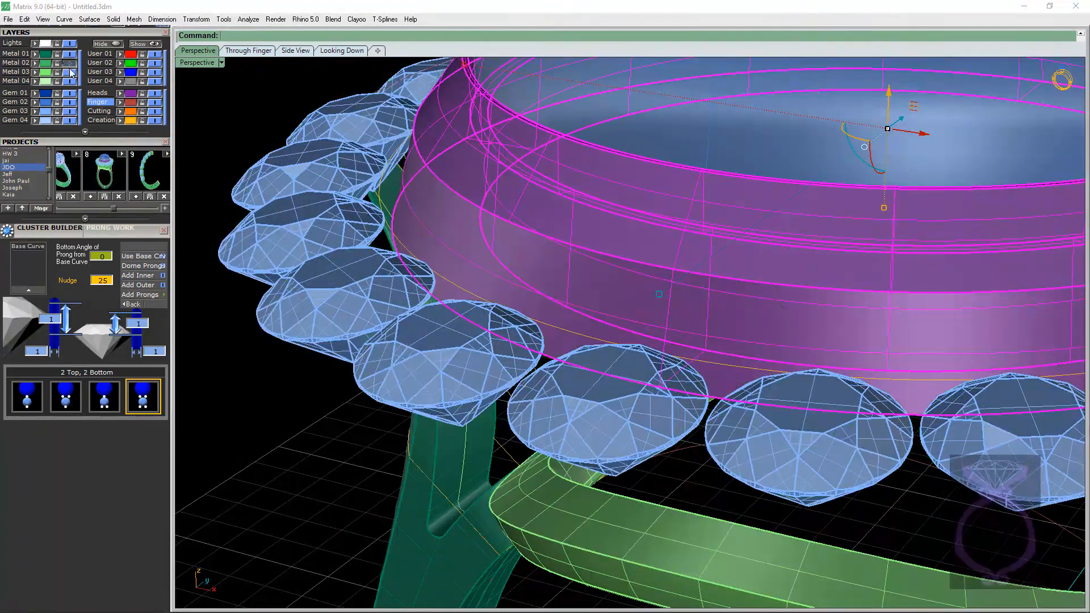
left_click(69, 111)
left_click(353, 291)
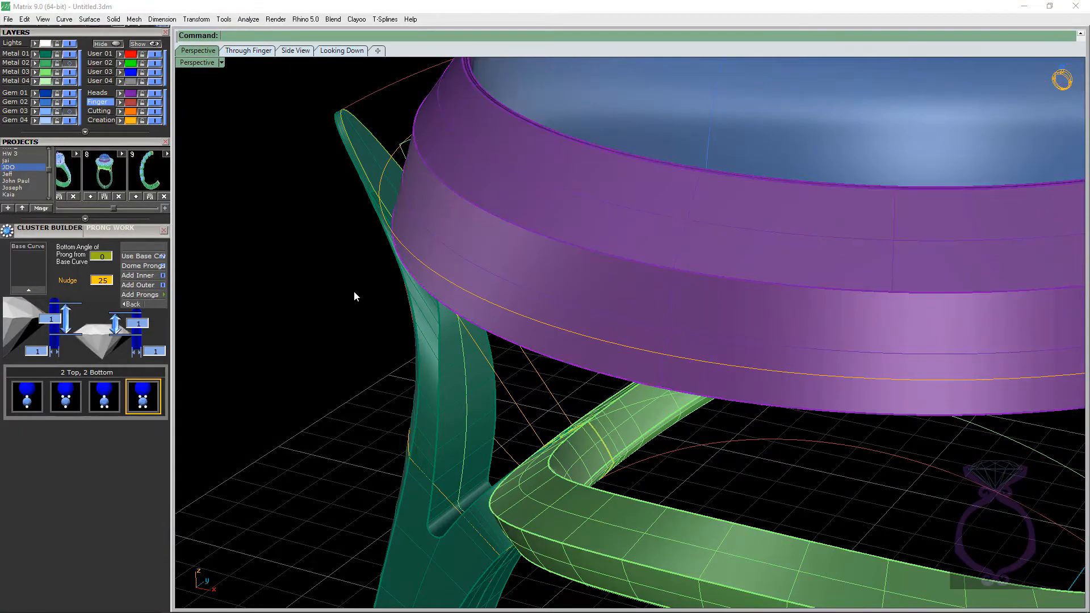
right_click_drag(353, 291, 319, 260)
scroll(319, 260, "down", 4)
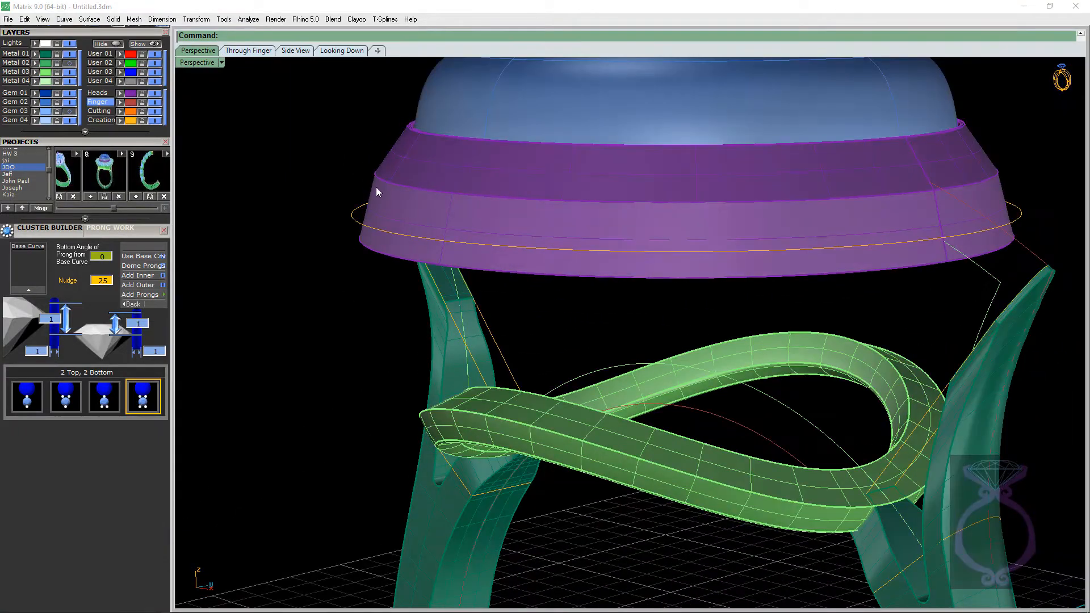
right_click_drag(390, 203, 409, 221)
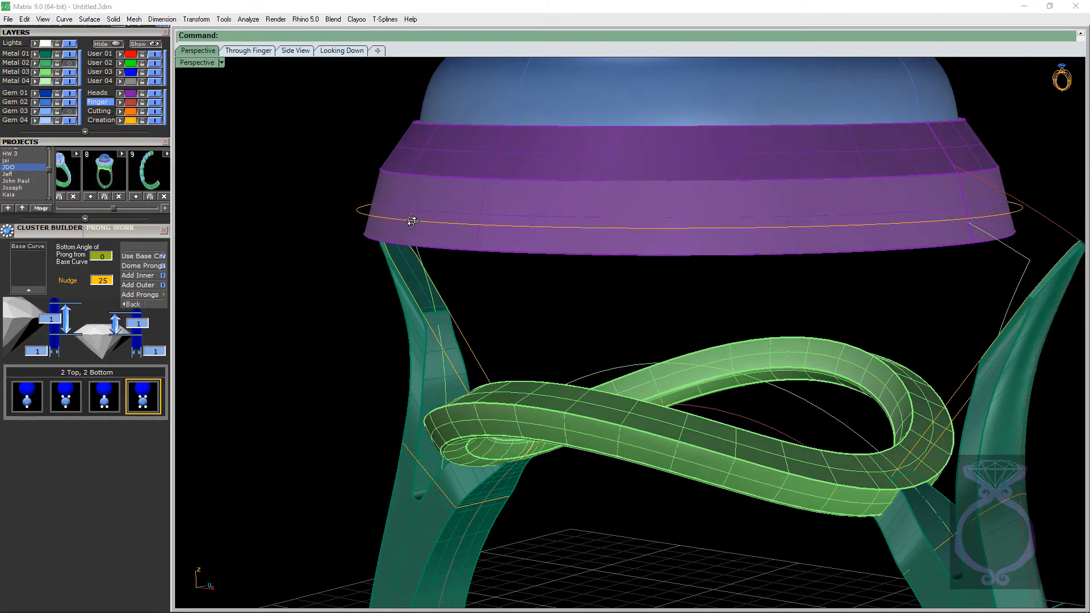
Show the Metal 02 layer again and inspect how the inner prongs and under bezels sit against the center bezel
left_click(71, 65)
right_click_drag(353, 145, 397, 154)
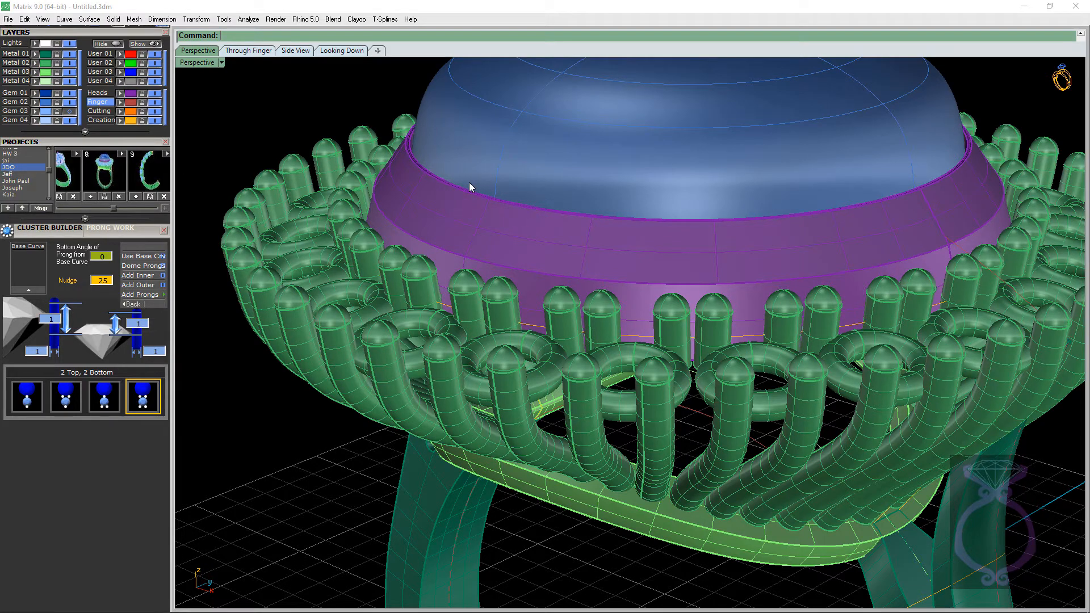
scroll(469, 182, "up", 10)
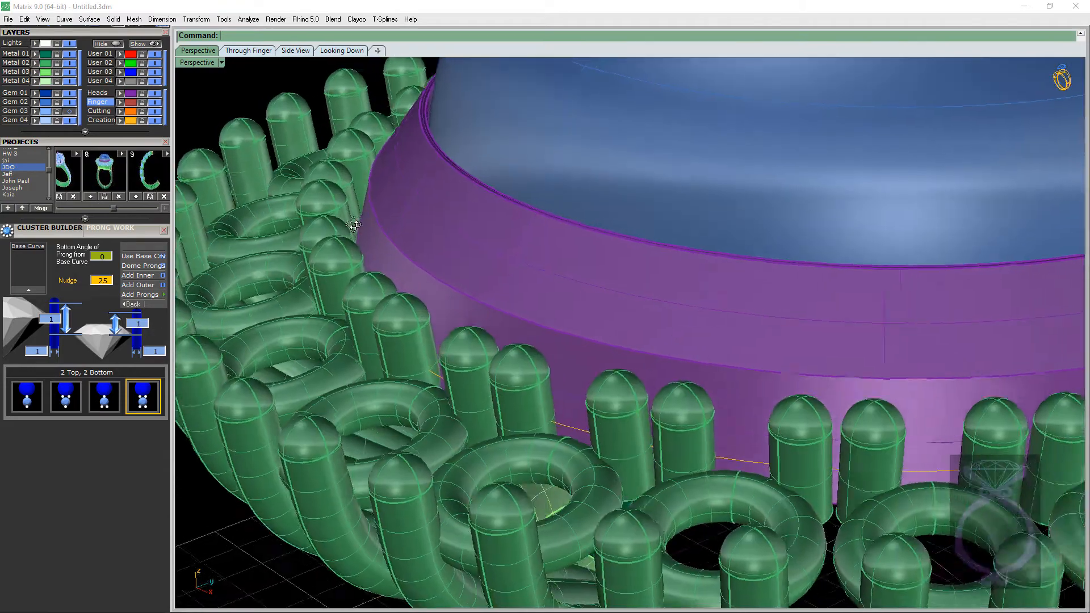
right_click_drag(354, 225, 356, 192)
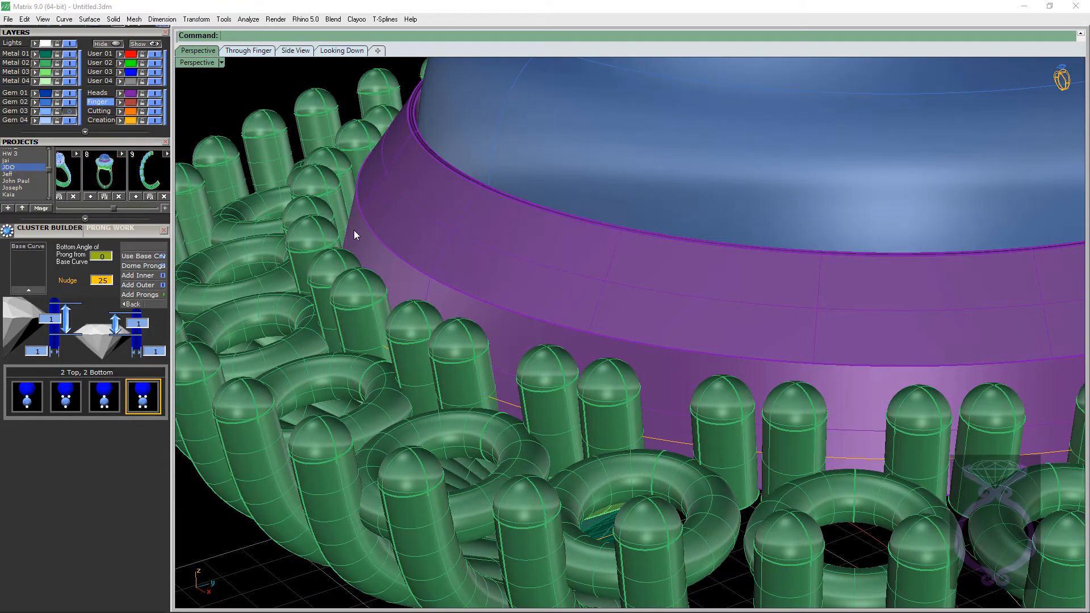
right_click_drag(334, 192, 342, 235)
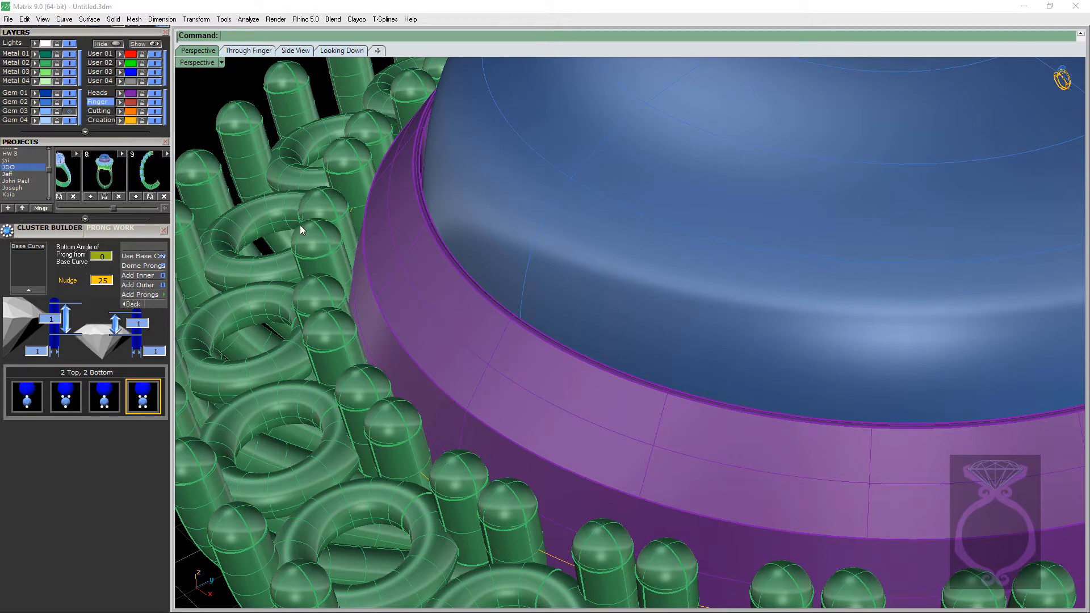
Show the Gem 03 layer again and inspect the halo gems seated between the inner and outer prongs
left_click(71, 111)
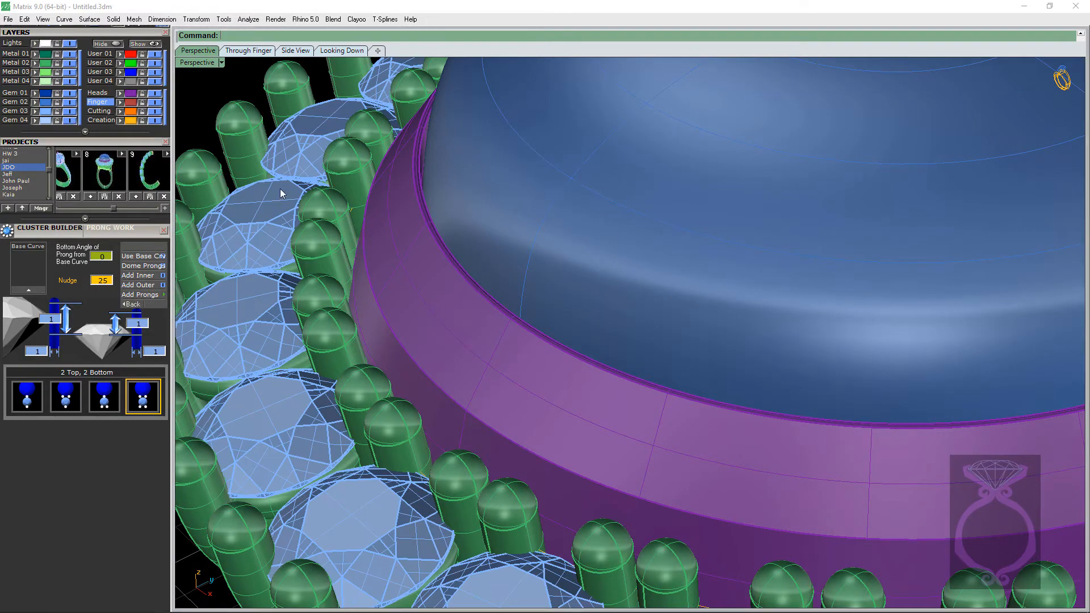
scroll(393, 224, "down", 5)
right_click_drag(393, 224, 395, 242)
scroll(351, 259, "up", 5)
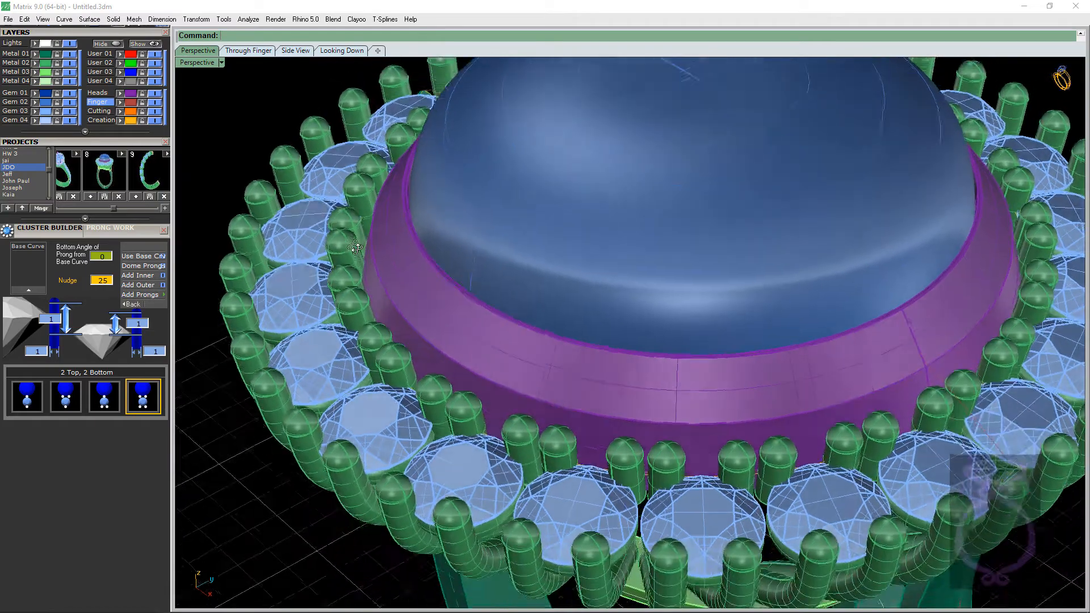
scroll(379, 226, "down", 4)
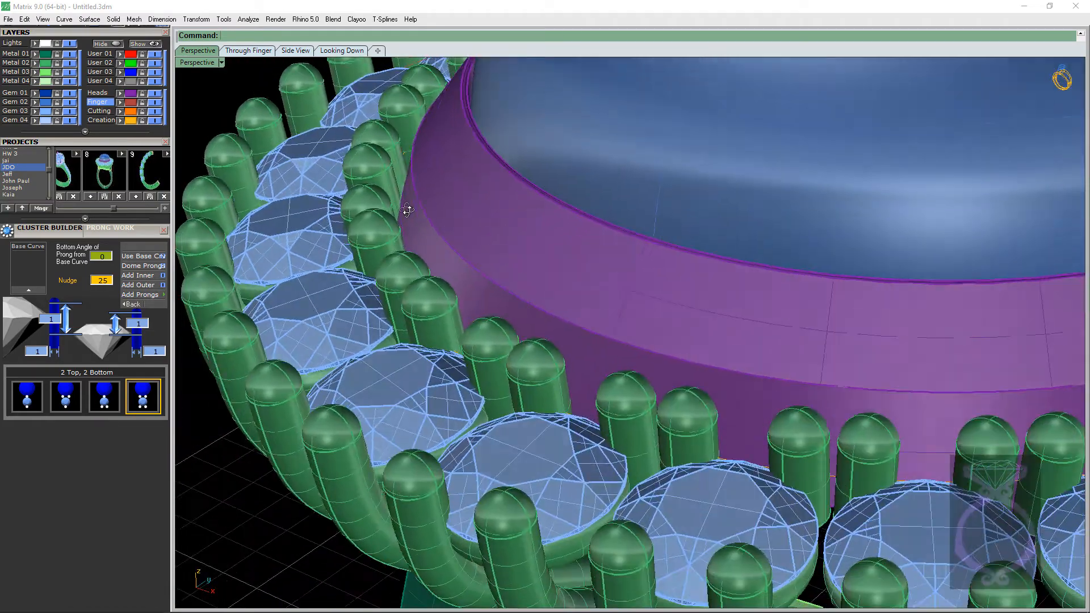
scroll(374, 221, "up", 2)
right_click_drag(374, 221, 392, 212)
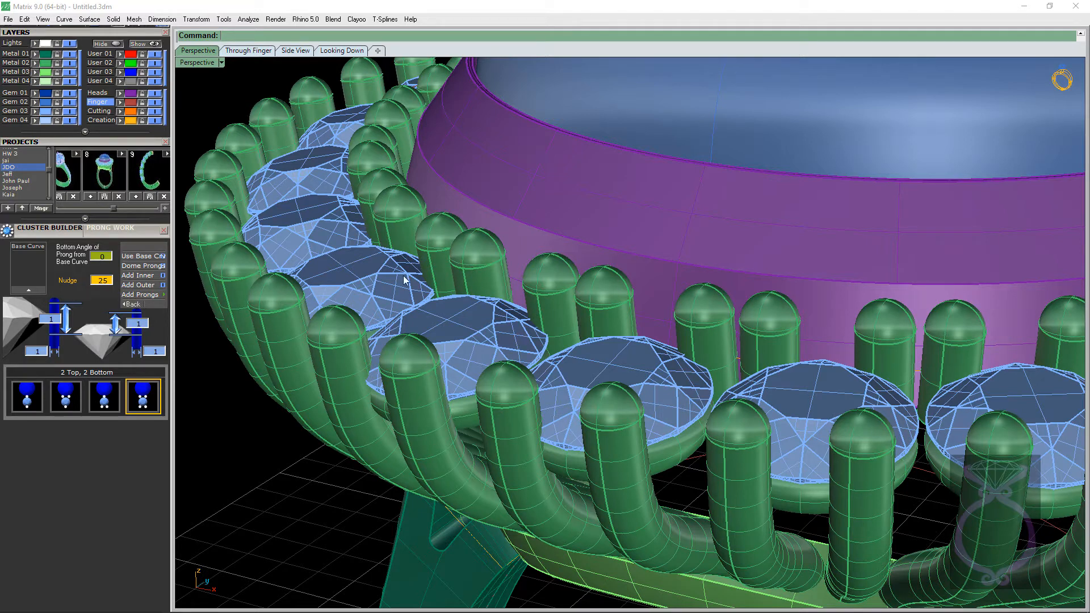
Review the whole ring from several angles, covering the cabochon, halo, base rail and shank
scroll(407, 282, "down", 10)
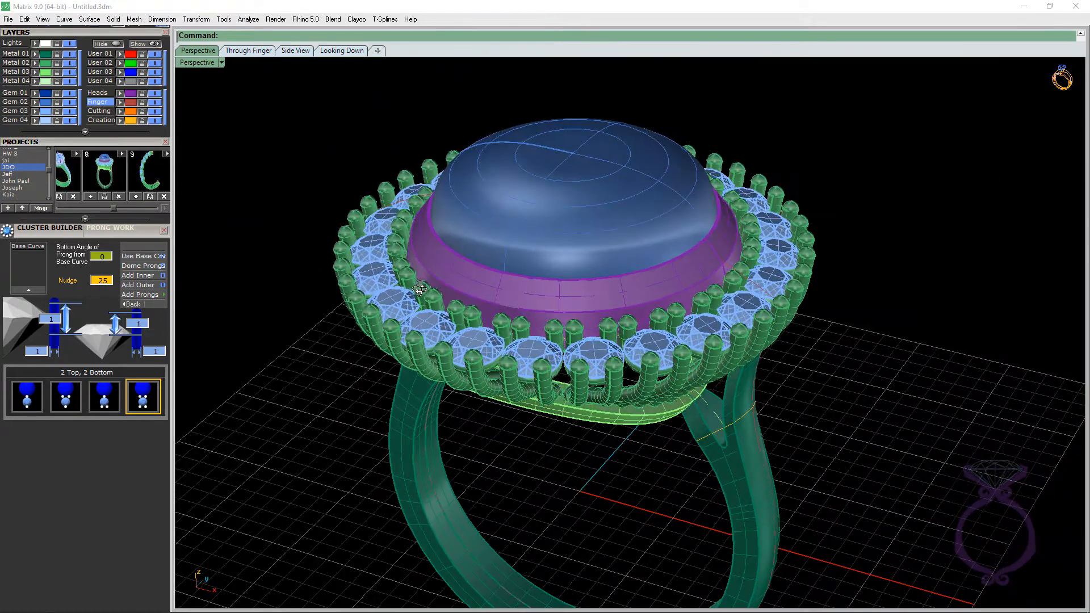
scroll(500, 282, "down", 5)
right_click_drag(525, 295, 514, 293)
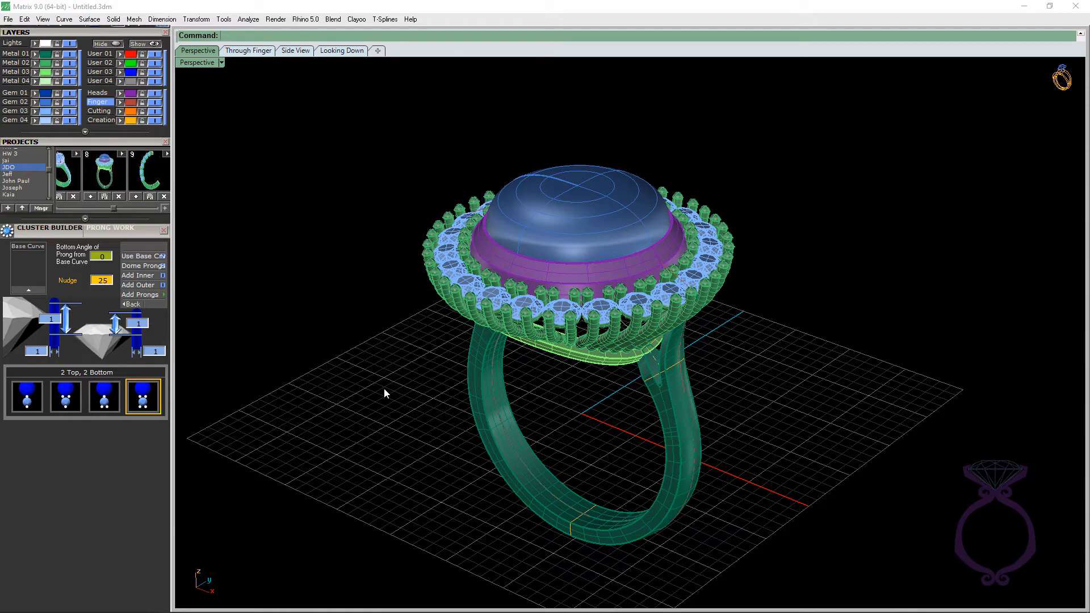
mouse_move(385, 389)
right_mouse_down()
mouse_move(397, 360)
mouse_move(398, 387)
right_mouse_up()
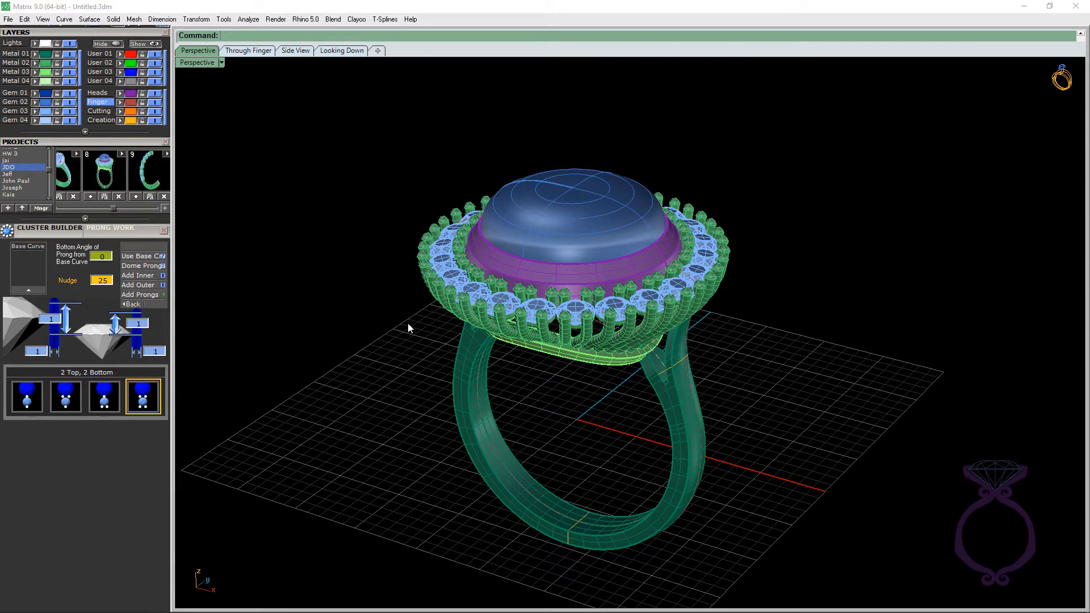
right_click_drag(407, 322, 424, 355)
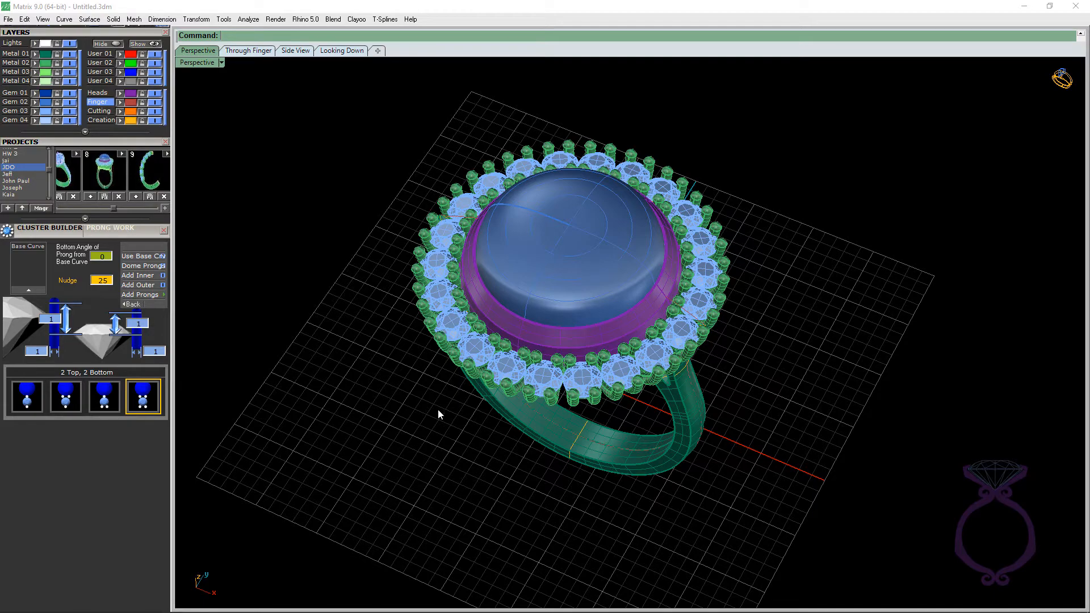
scroll(446, 404, "down", 4)
right_click_drag(447, 405, 499, 348)
scroll(495, 360, "up", 4)
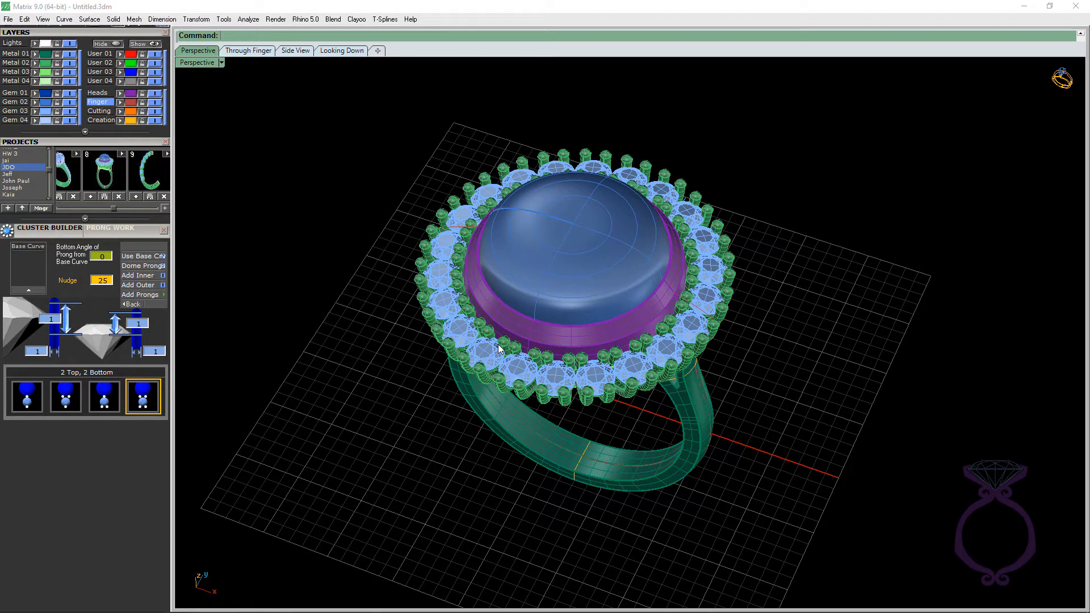
Inspect the halo up close where the inner prongs meet the outer wall of the center bezel
scroll(474, 253, "up", 3)
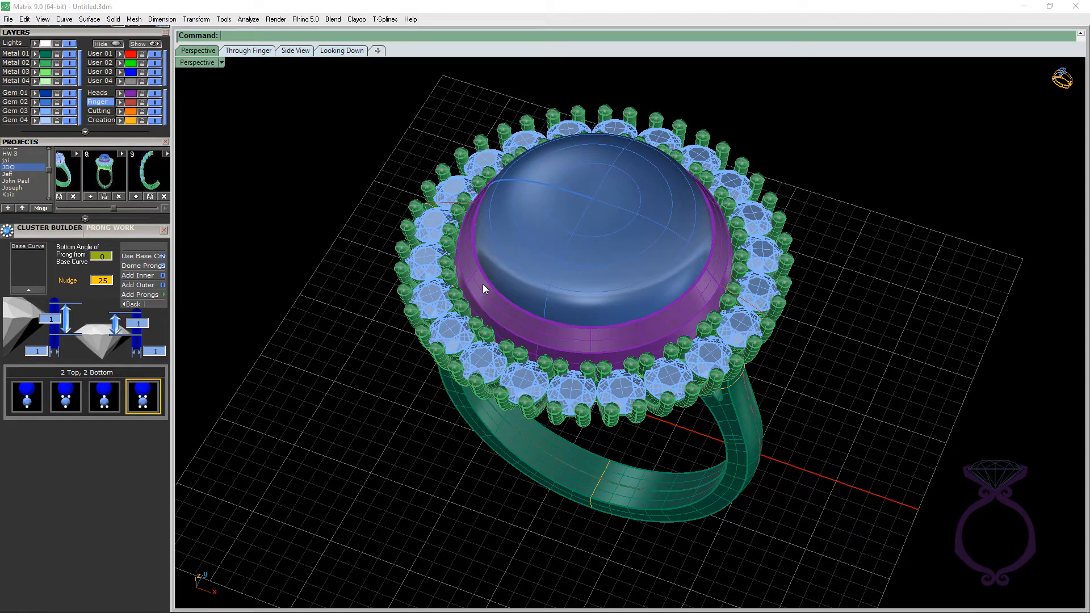
mouse_move(485, 290)
right_mouse_down()
mouse_move(489, 253)
mouse_move(485, 273)
right_mouse_up()
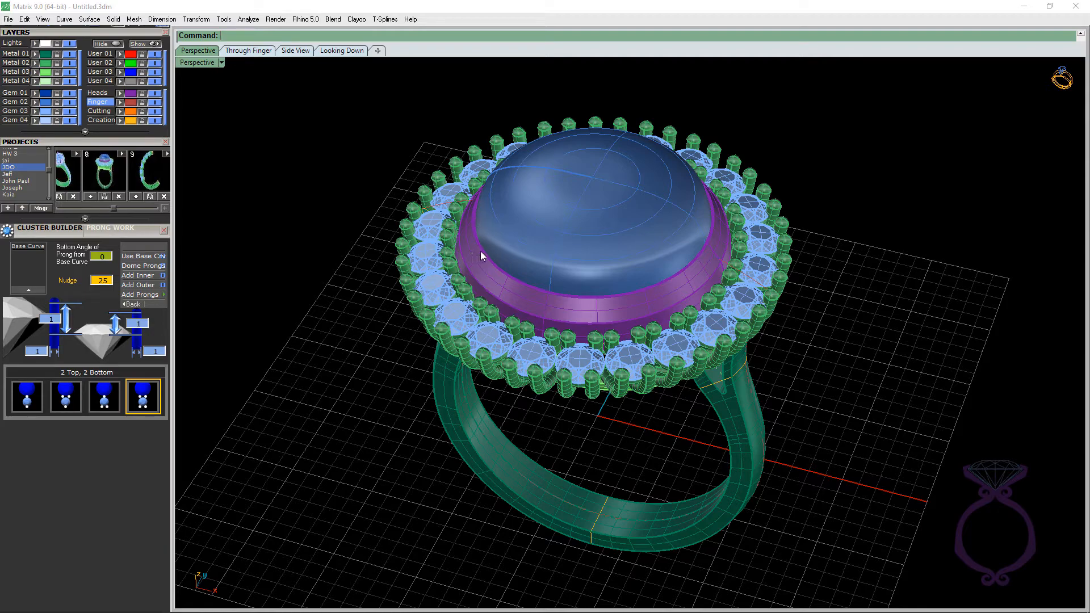
scroll(434, 284, "up", 5)
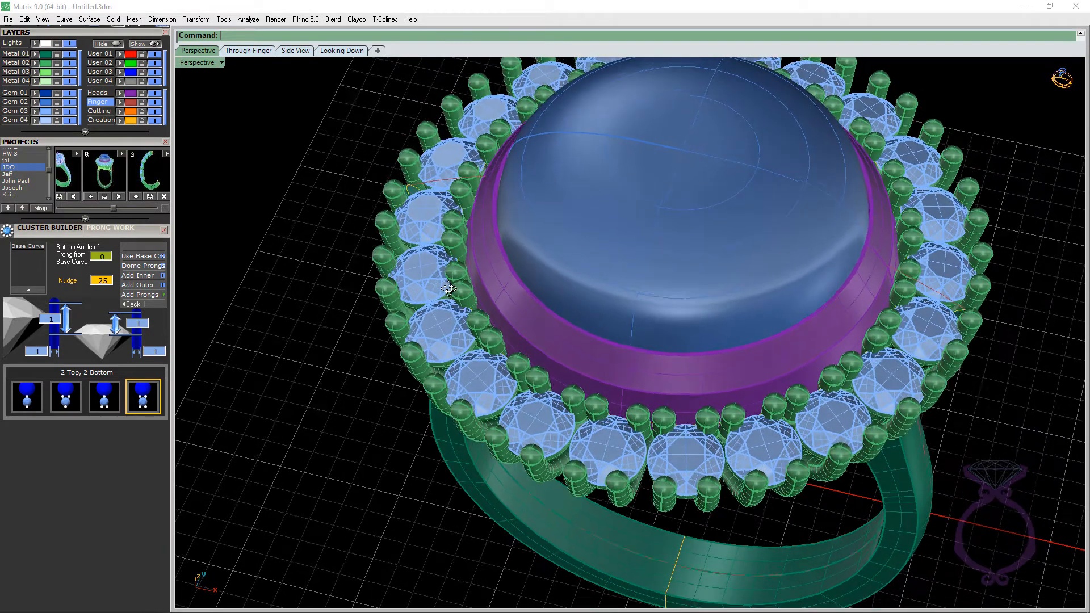
scroll(461, 259, "up", 6)
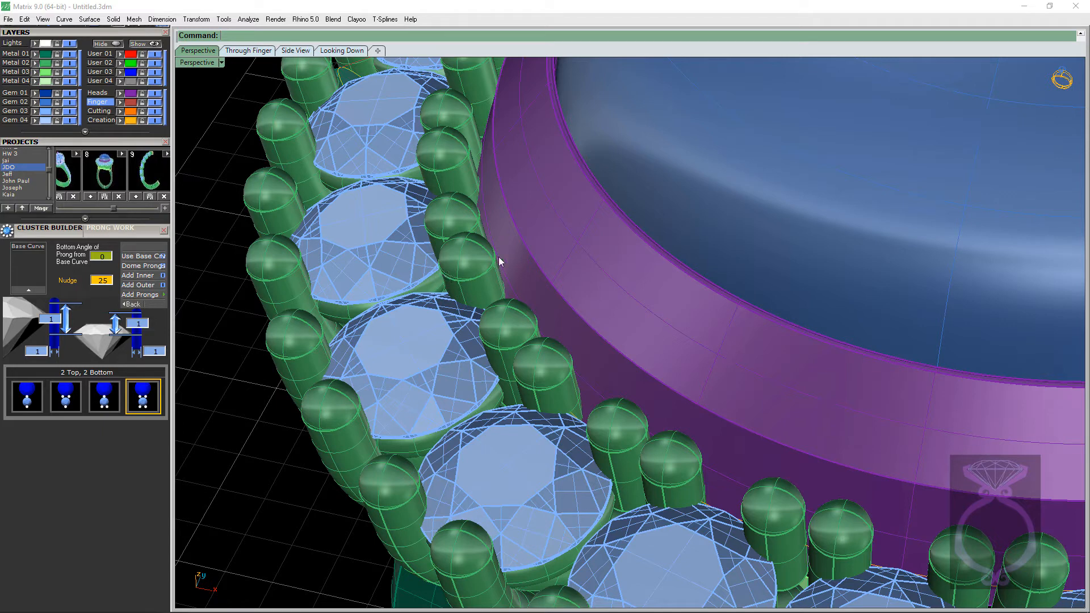
right_click_drag(487, 297, 482, 229)
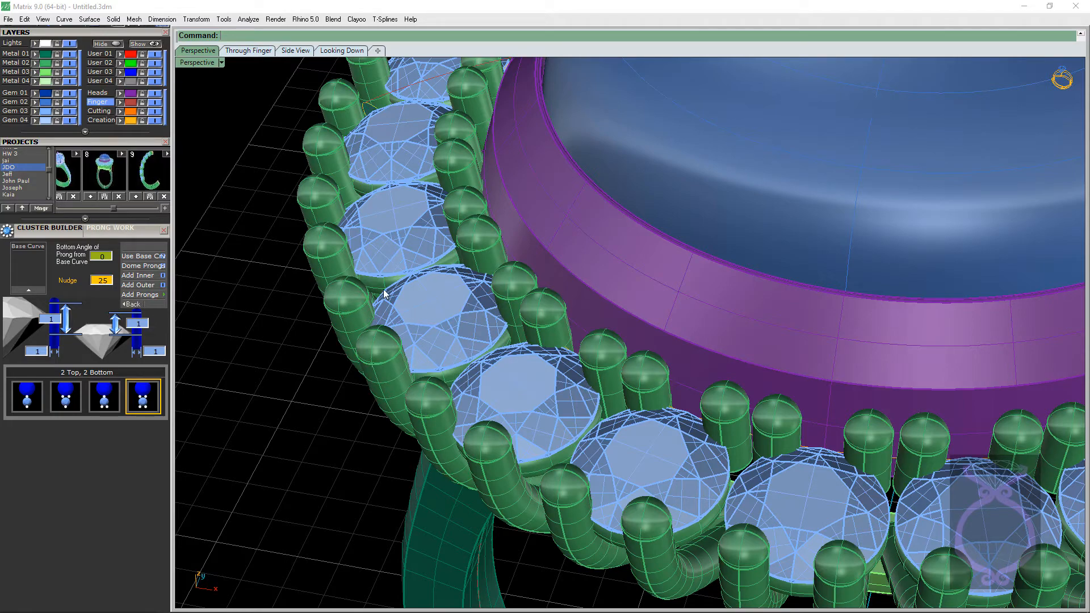
Inspect the spacing of the halo gems and prongs from above, and the height profile of the head from the front
scroll(400, 287, "down", 8)
right_click_drag(496, 252, 463, 288)
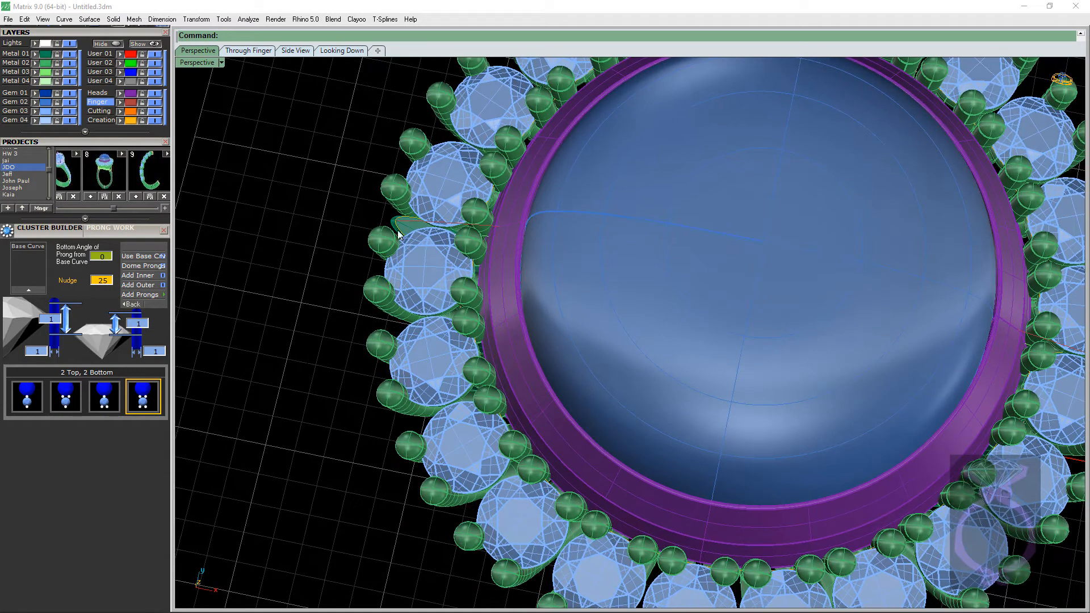
scroll(371, 218, "up", 8)
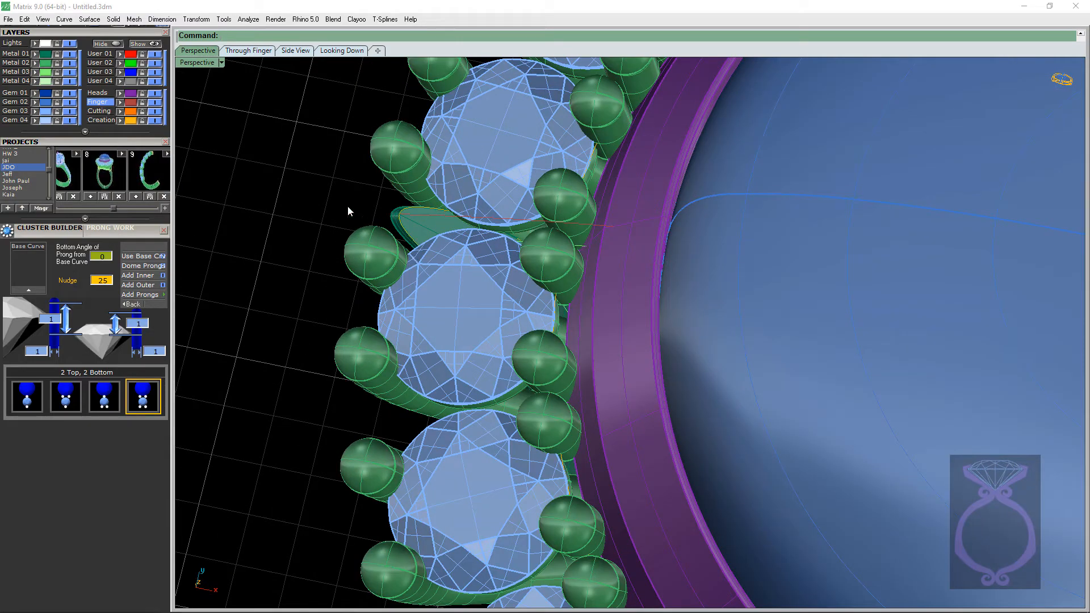
scroll(351, 282, "down", 10)
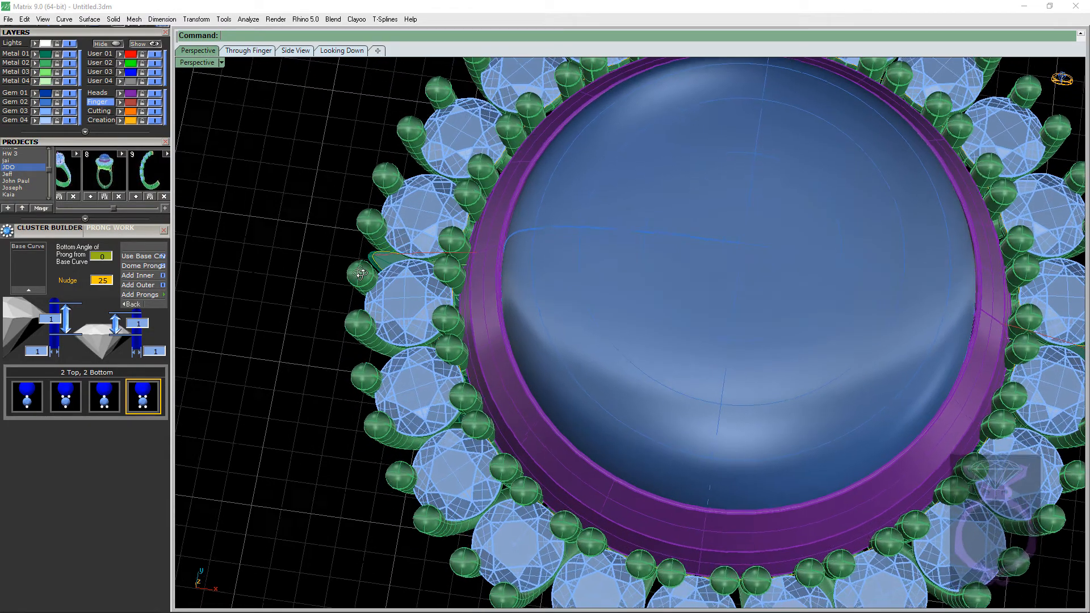
right_click_drag(361, 273, 440, 199)
scroll(557, 344, "down", 2)
right_click_drag(558, 344, 656, 184)
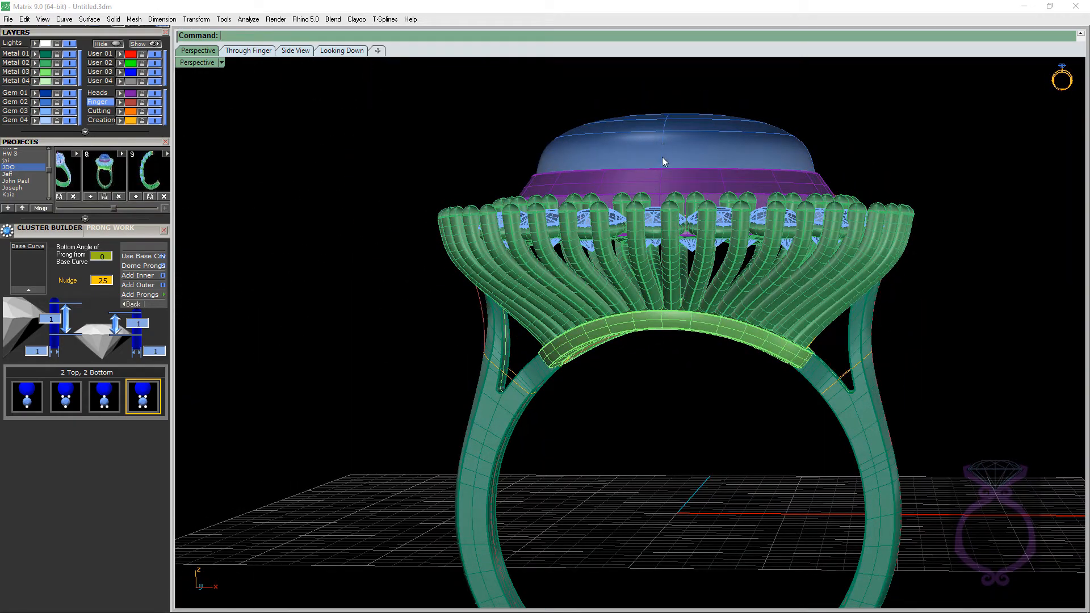
Show the ring in the Through Finger view with the Shaded display mode
left_click(239, 52)
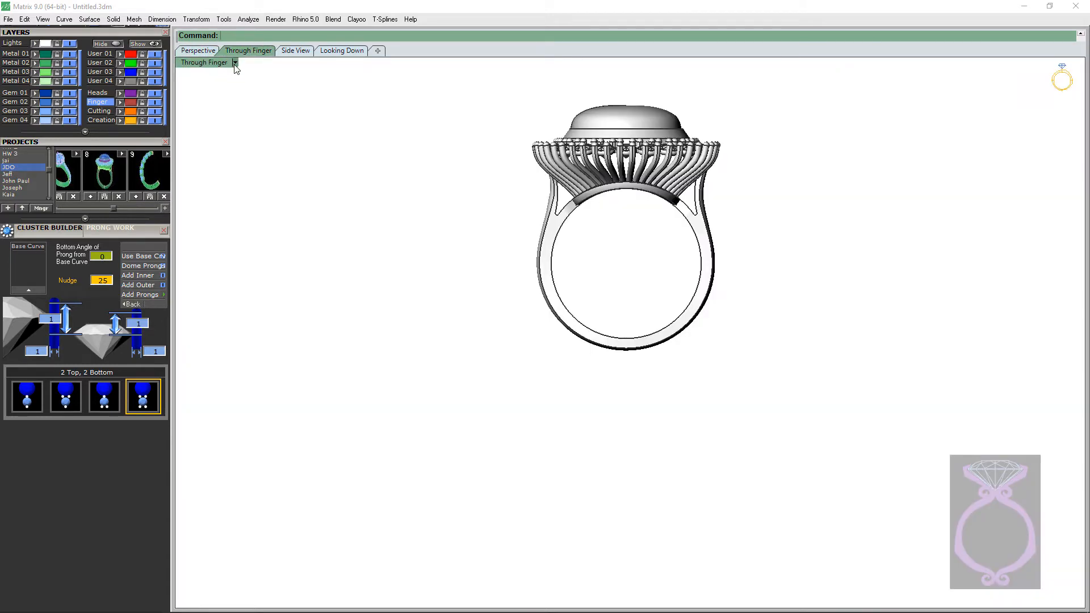
left_click(234, 63)
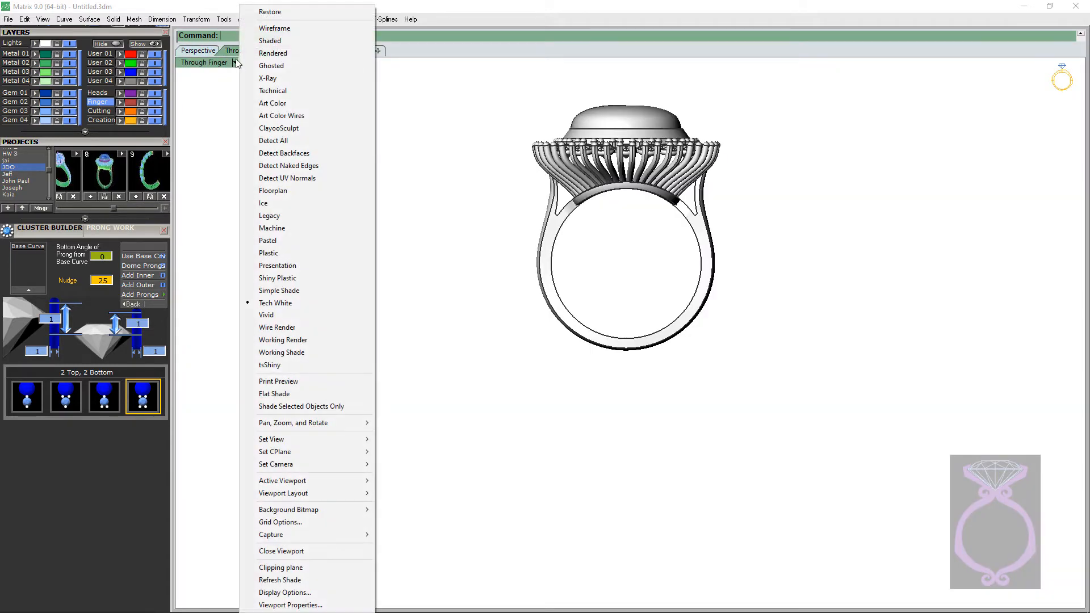
left_click(274, 43)
scroll(667, 213, "up", 4)
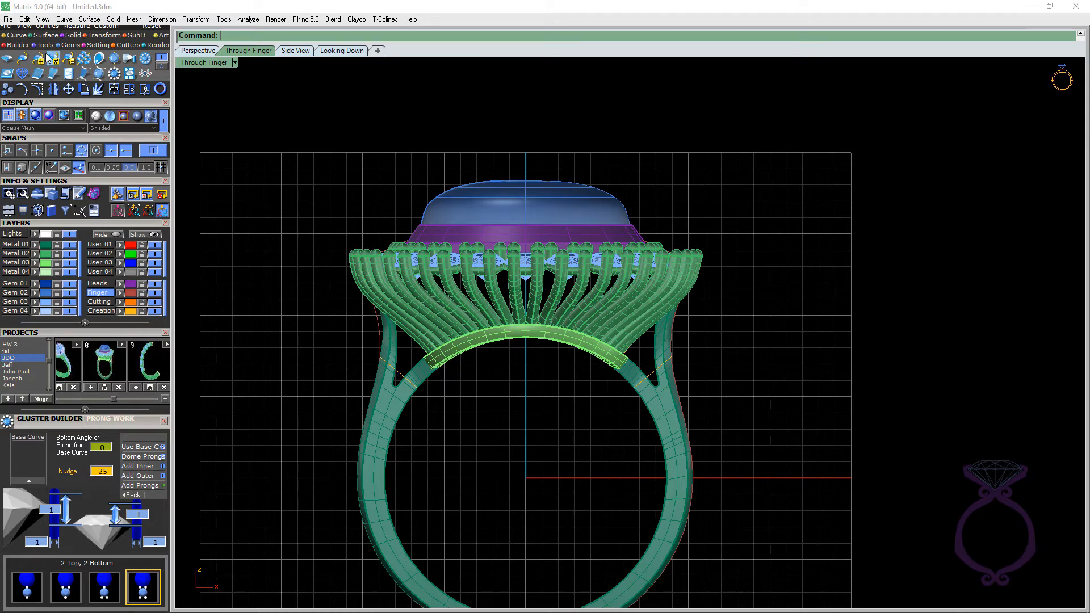
Add a vertical dimension from the top of the cabochon to the underside of the base rail, placed beside the head
left_click(75, 27)
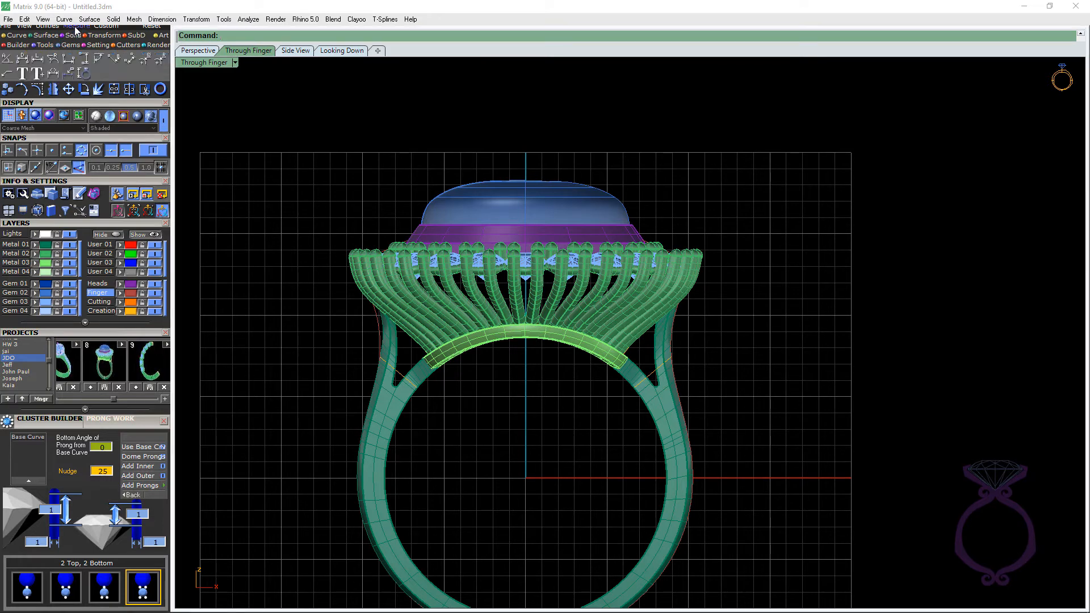
left_click(84, 58)
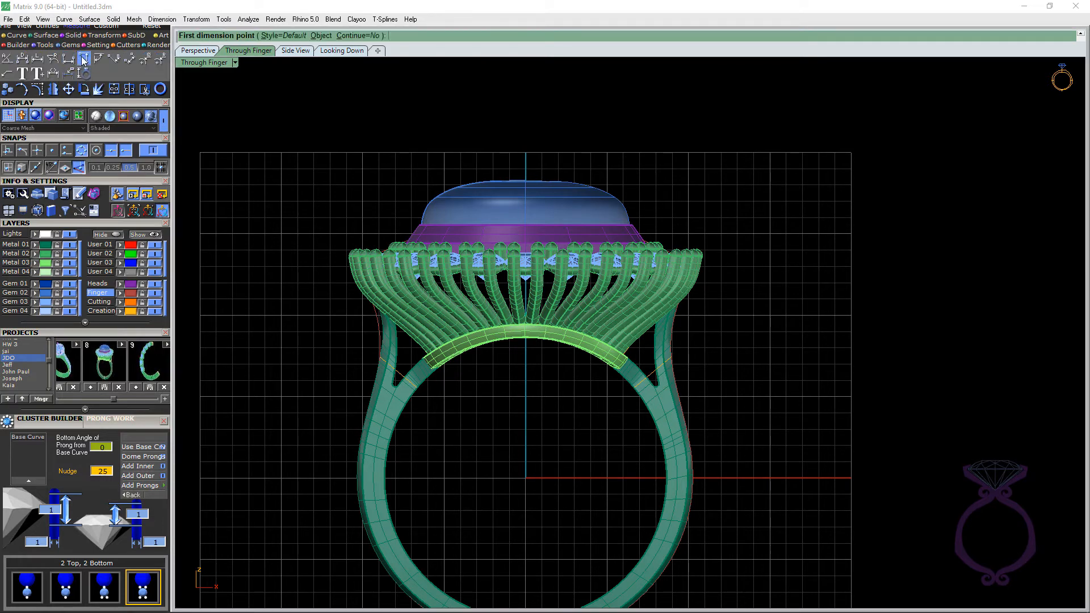
left_click(526, 181)
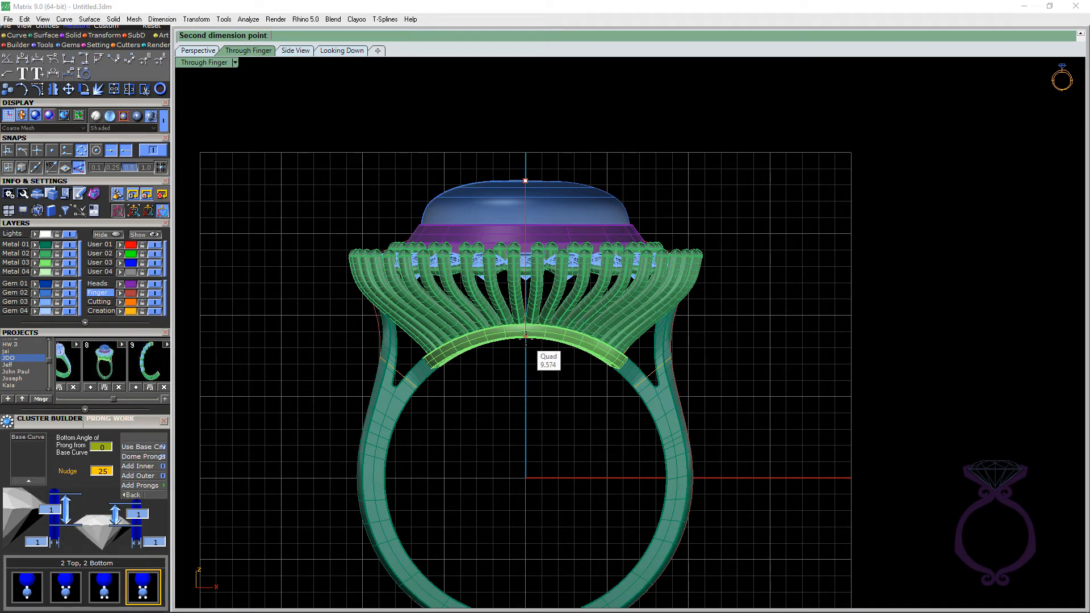
left_click(526, 336)
left_click(325, 307)
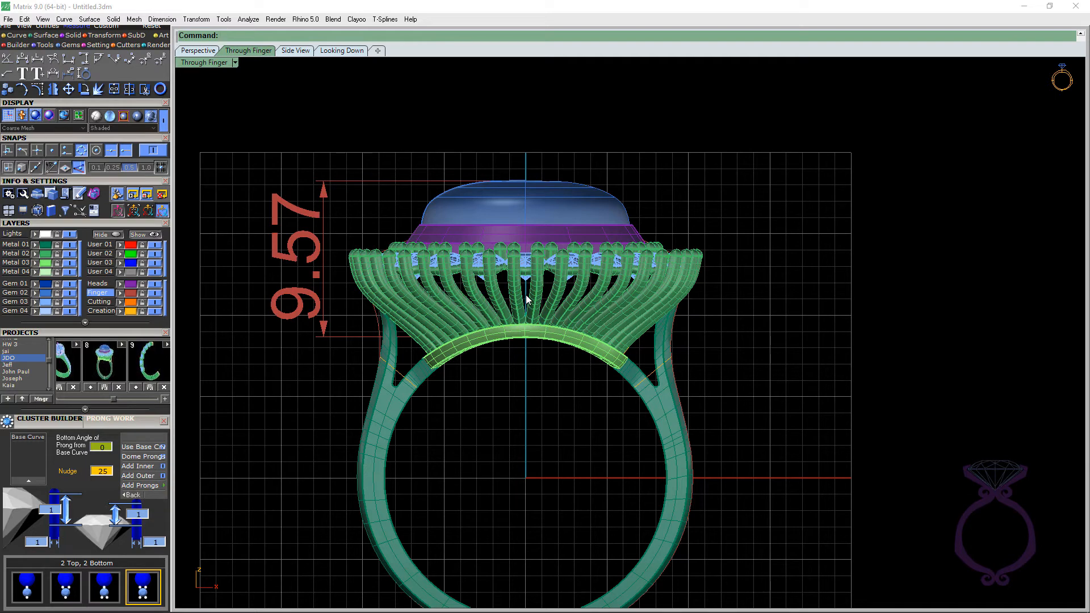
scroll(528, 286, "down", 2)
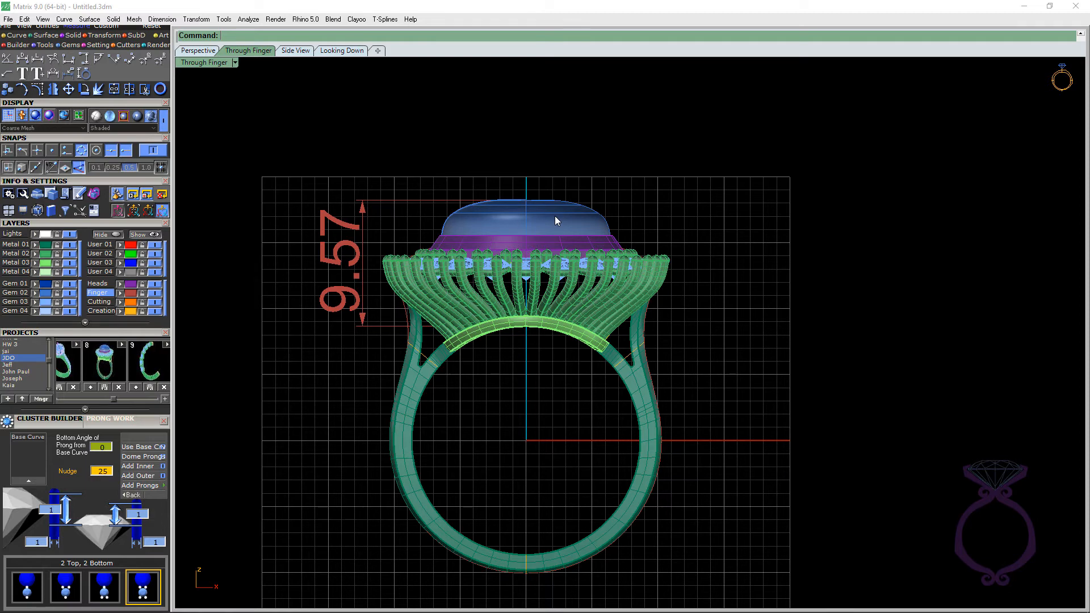
scroll(420, 308, "up", 2)
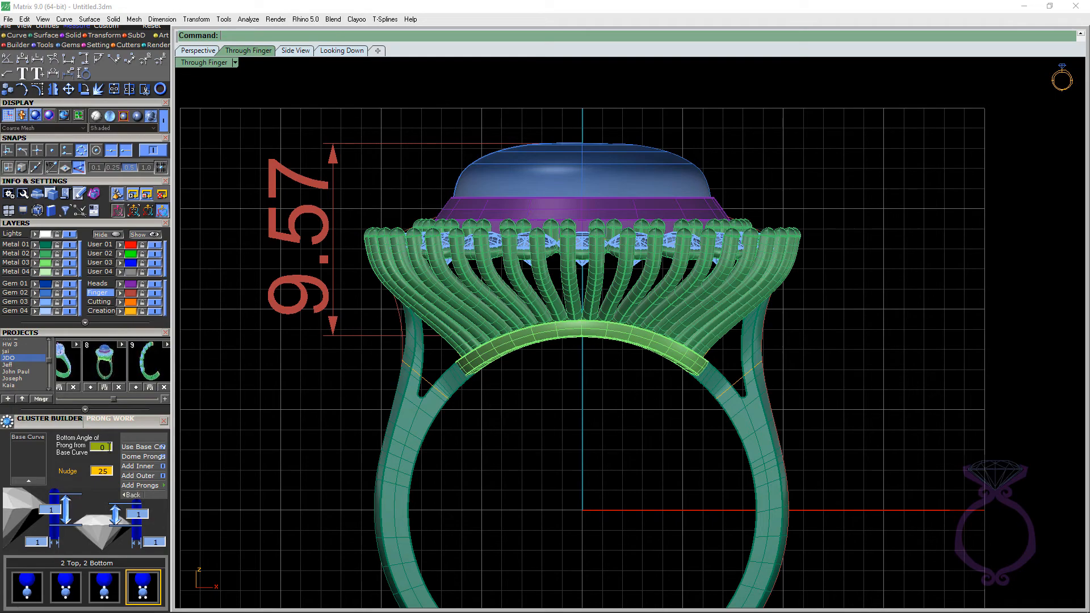
Return to the Perspective view and examine the dimensioned ring's cabochon and halo from above
left_click(206, 50)
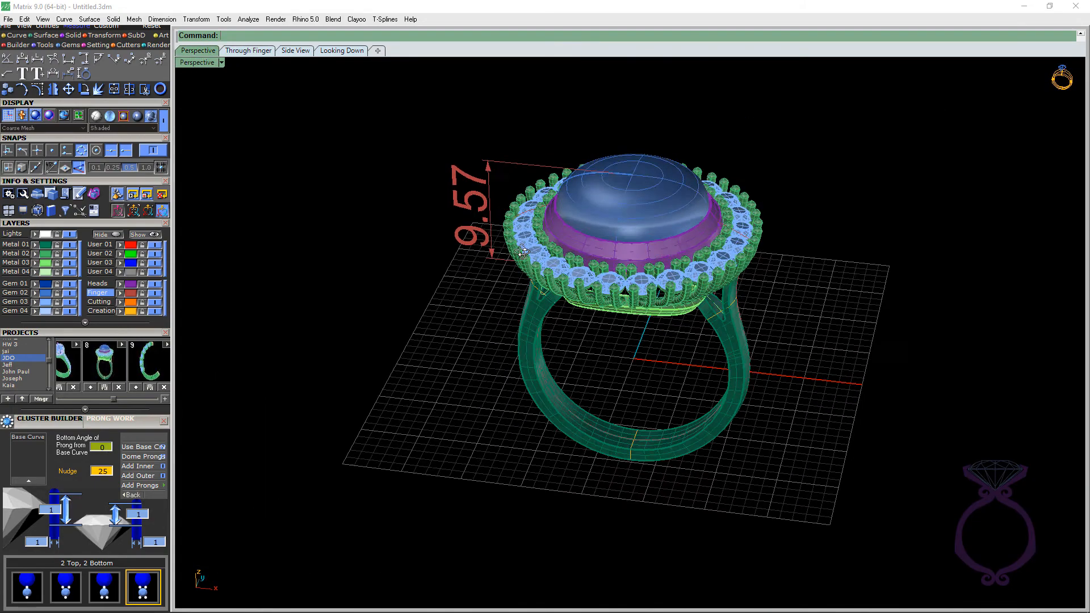
right_click_drag(522, 252, 511, 309)
scroll(620, 239, "up", 4)
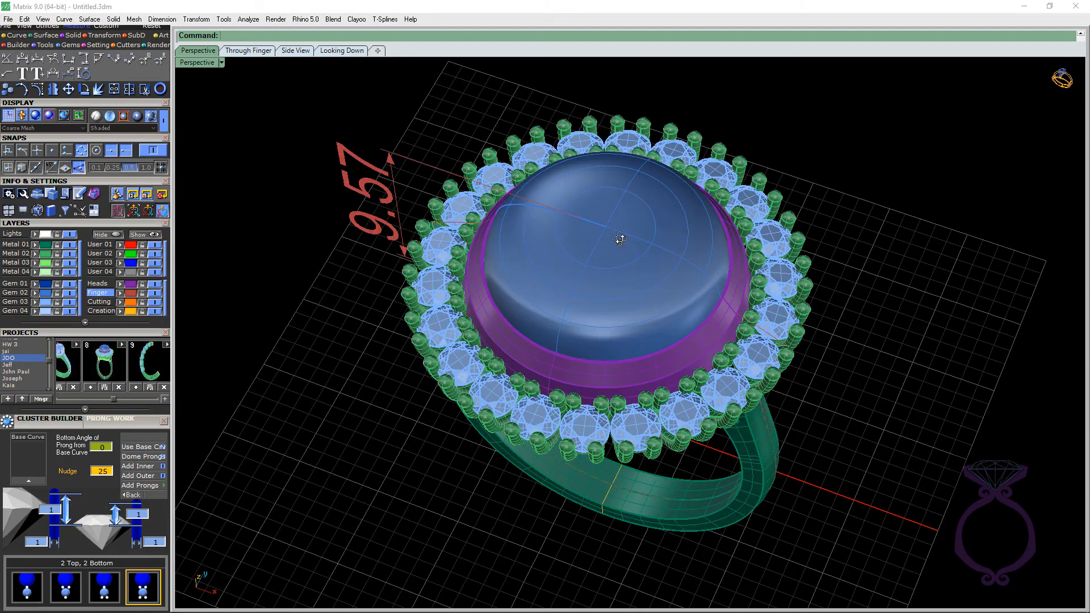